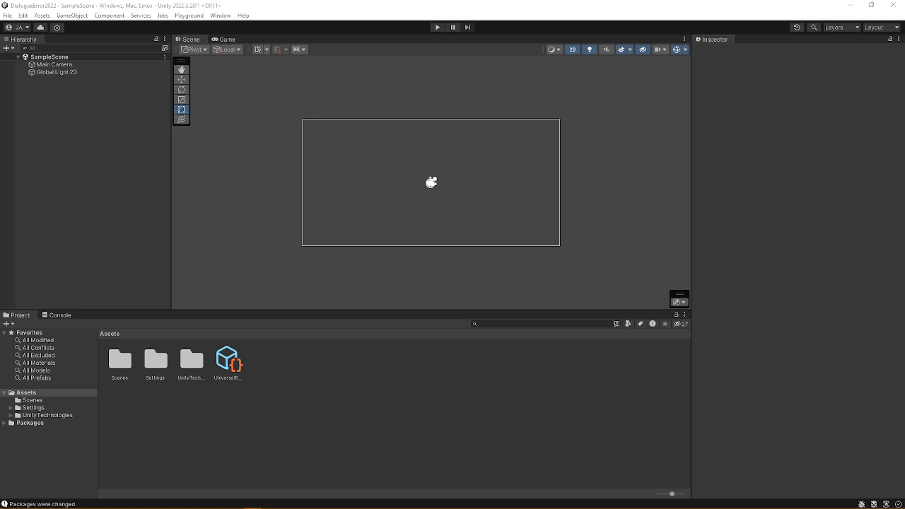
- Place the Alien1 sprite from the Playground Images Creatures folder in the upper-left part of the camera frame in the scene
{"action": "left_click", "coordinate": [11, 416]}
{"action": "left_click", "coordinate": [17, 424]}
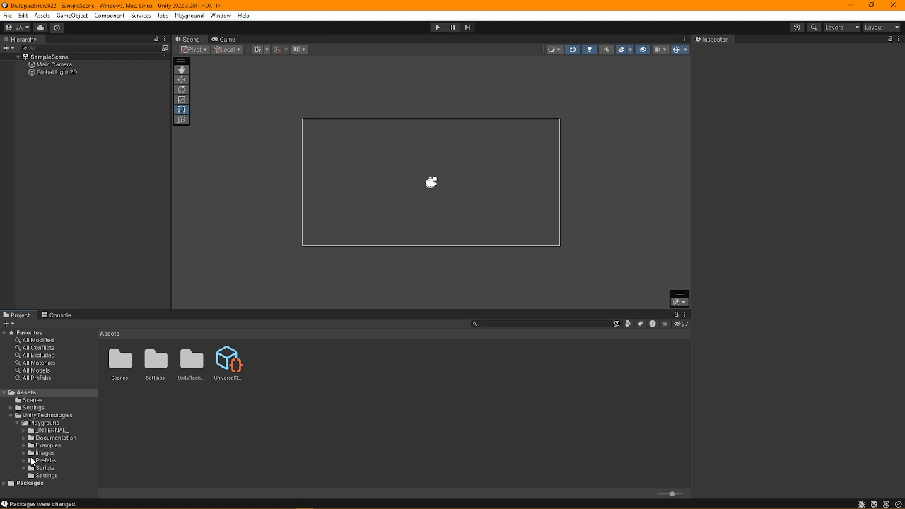
{"action": "left_click", "coordinate": [32, 453]}
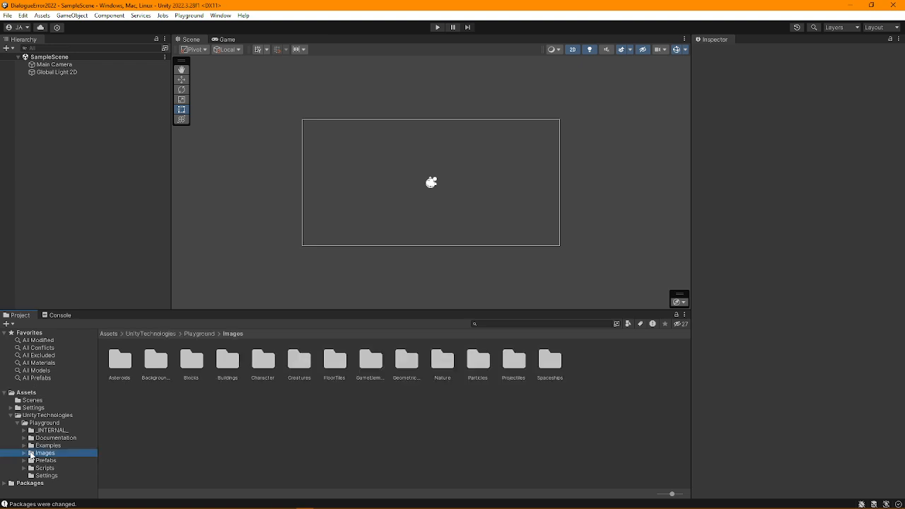
{"action": "left_click", "coordinate": [297, 364]}
{"action": "double_click", "coordinate": [297, 364]}
{"action": "left_click", "coordinate": [156, 360]}
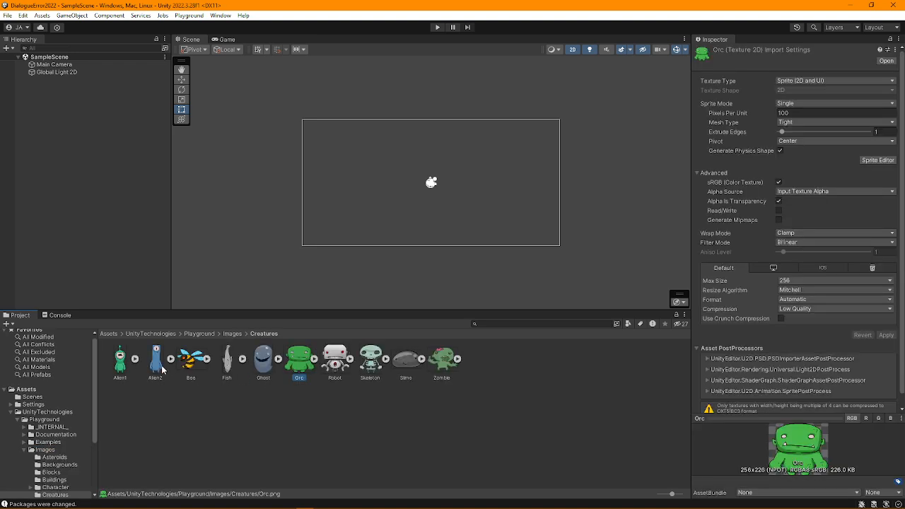
{"action": "left_click", "coordinate": [121, 362]}
{"action": "left_click_drag", "start_coordinate": [122, 364], "coordinate": [380, 145]}
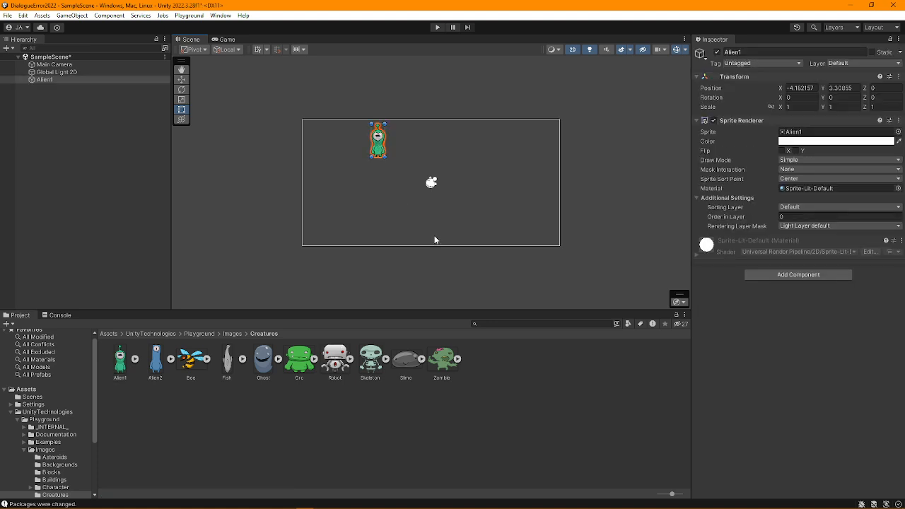
- Add the Move script to the alien and test the scene briefly in Play mode
{"action": "left_click", "coordinate": [767, 274]}
{"action": "type", "text": "move"}
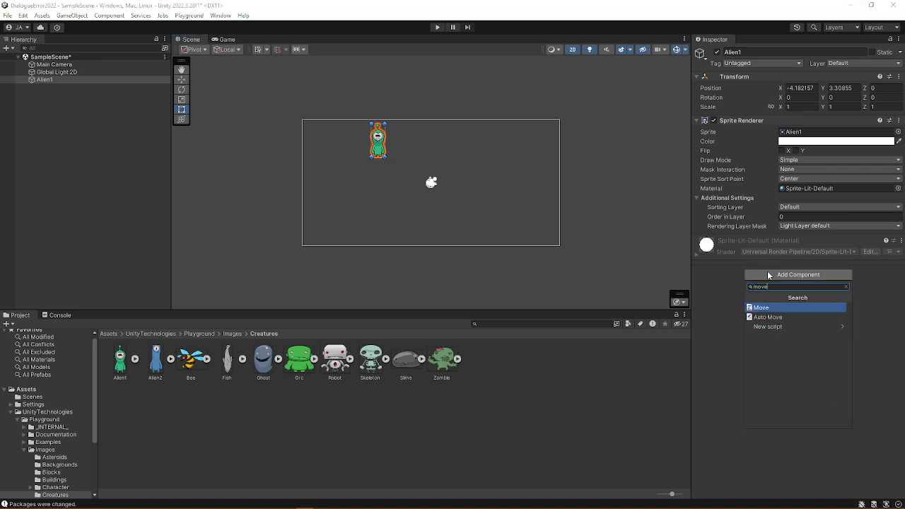
{"action": "key", "text": "Return"}
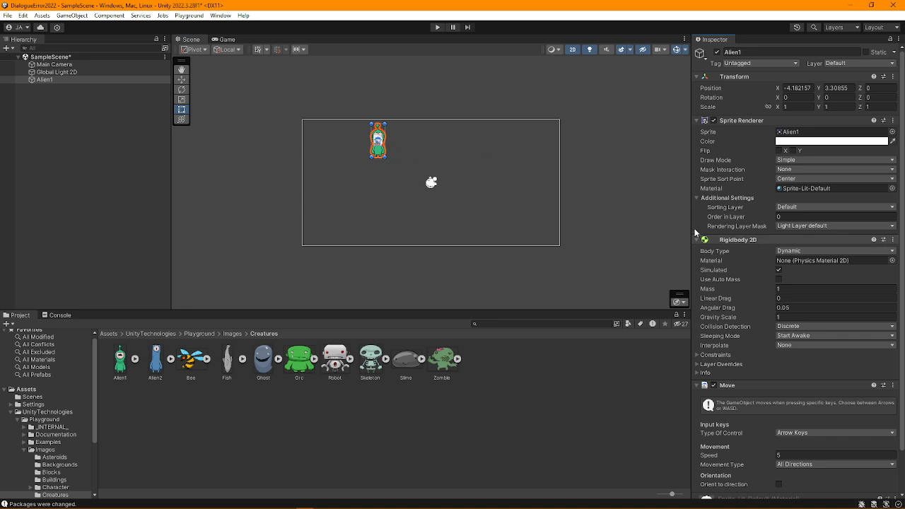
{"action": "left_click", "coordinate": [436, 27]}
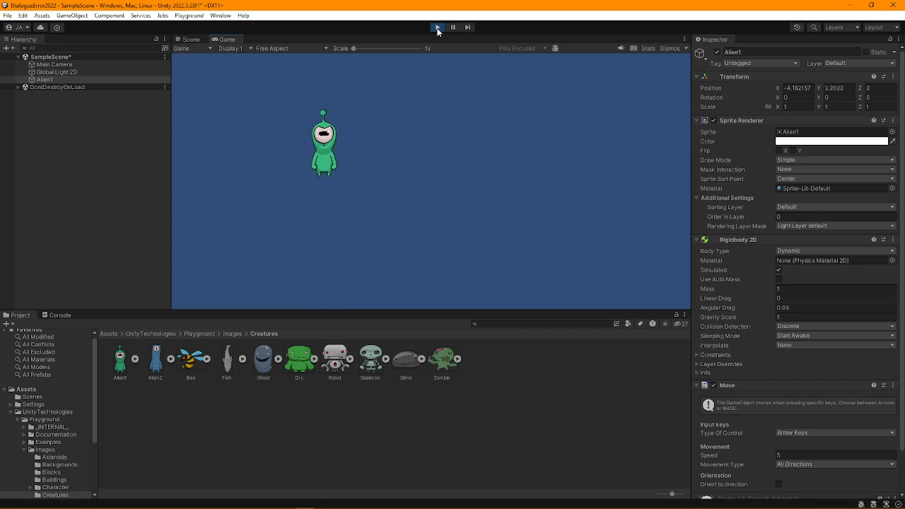
{"action": "left_click", "coordinate": [437, 28]}
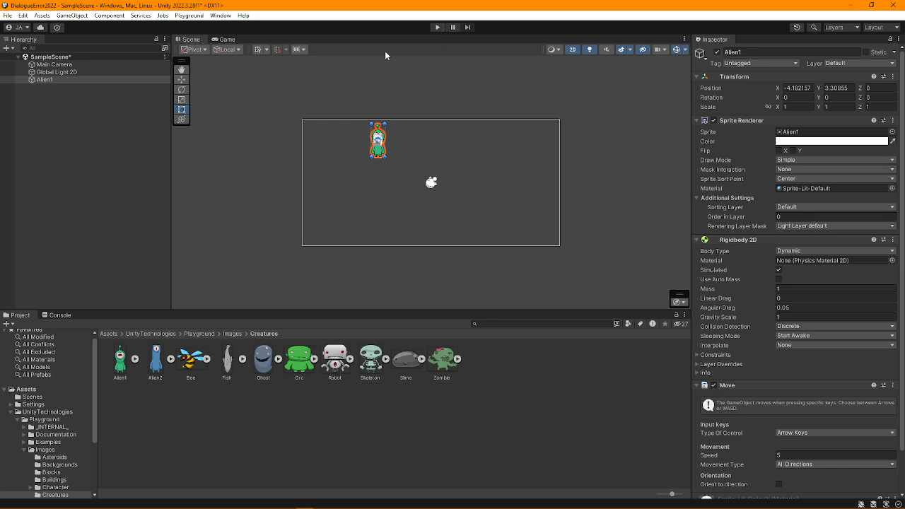
- Place the crate sprite from the GameElements images folder in the scene below the alien
{"action": "left_click_drag", "start_coordinate": [94, 351], "coordinate": [77, 403]}
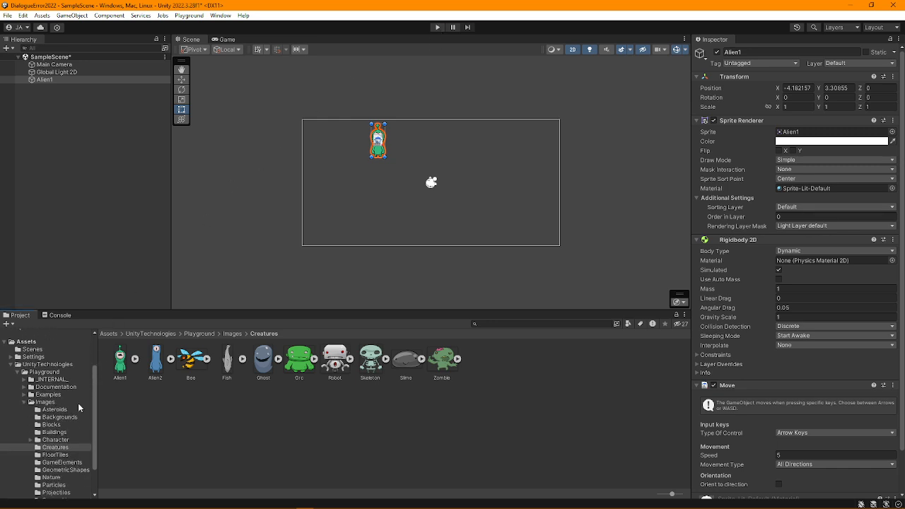
{"action": "left_click", "coordinate": [69, 462]}
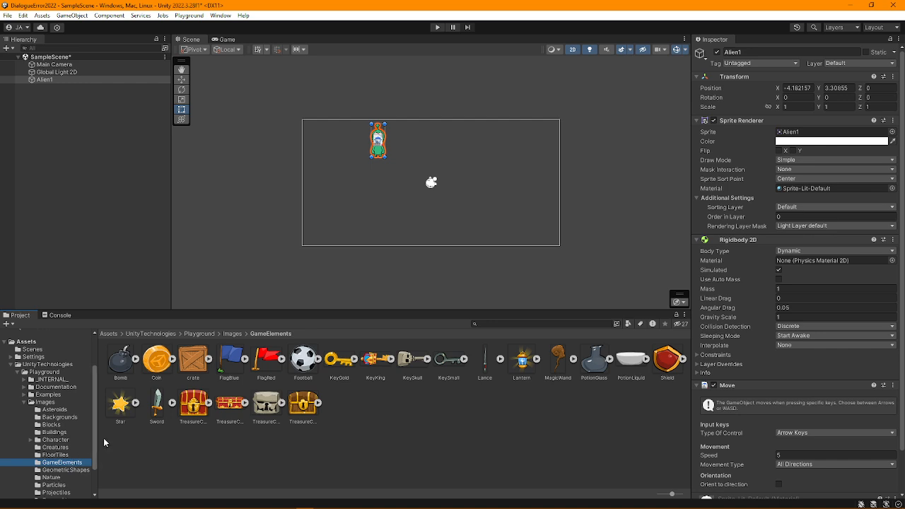
{"action": "left_click_drag", "start_coordinate": [192, 362], "coordinate": [377, 205]}
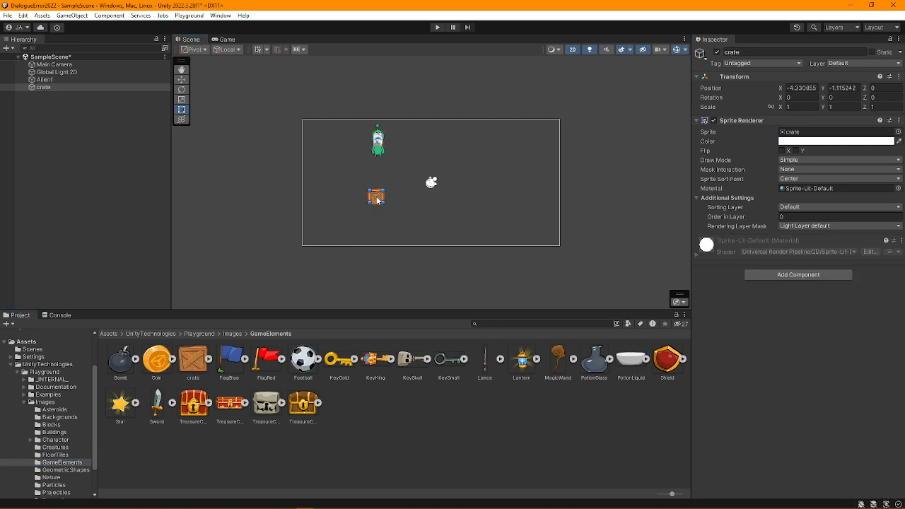
- Set the crate's scale to 2 on both X and Y
{"action": "left_click", "coordinate": [801, 107]}
{"action": "type", "text": "2"}
{"action": "key", "text": "Tab"}
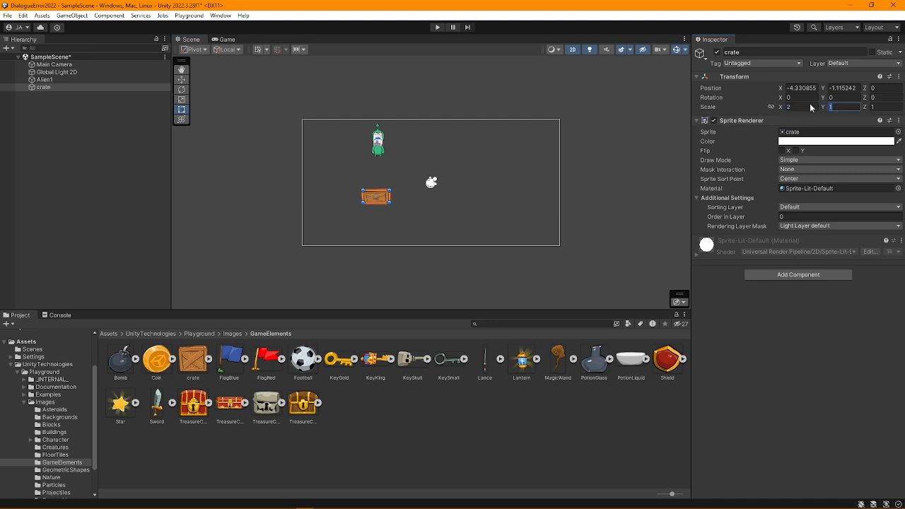
{"action": "type", "text": "2"}
{"action": "left_click", "coordinate": [397, 186]}
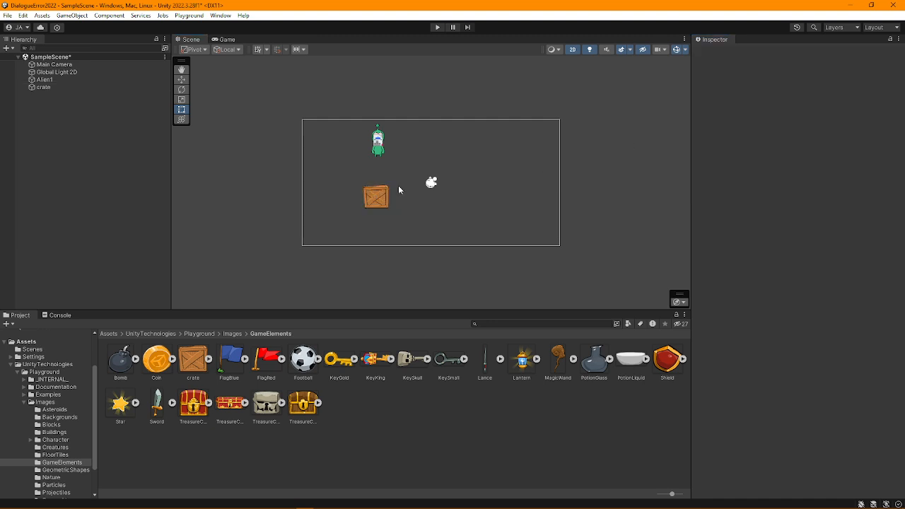
- Move the crate down directly beneath the alien, to about X -4.25, Y -2.79
{"action": "left_click", "coordinate": [382, 193]}
{"action": "key", "text": "w"}
{"action": "left_click_drag", "start_coordinate": [376, 162], "coordinate": [376, 184]}
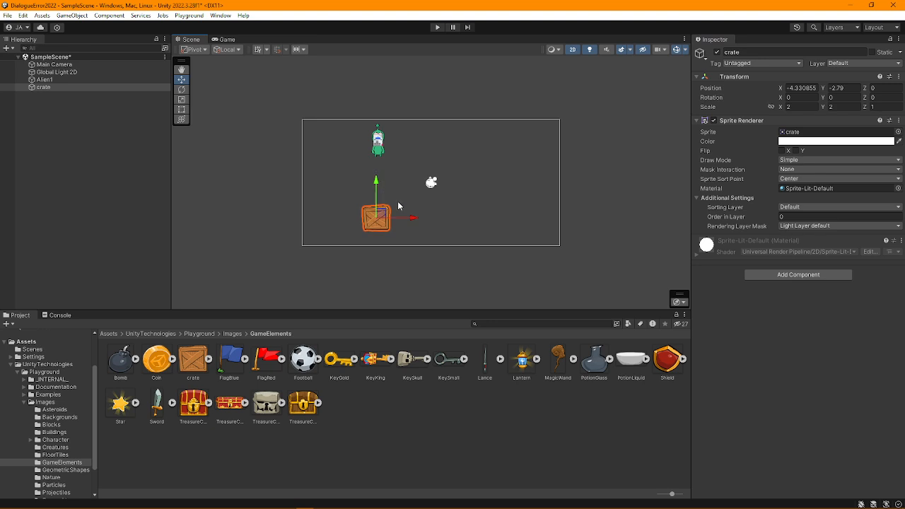
{"action": "left_click_drag", "start_coordinate": [409, 217], "coordinate": [415, 219]}
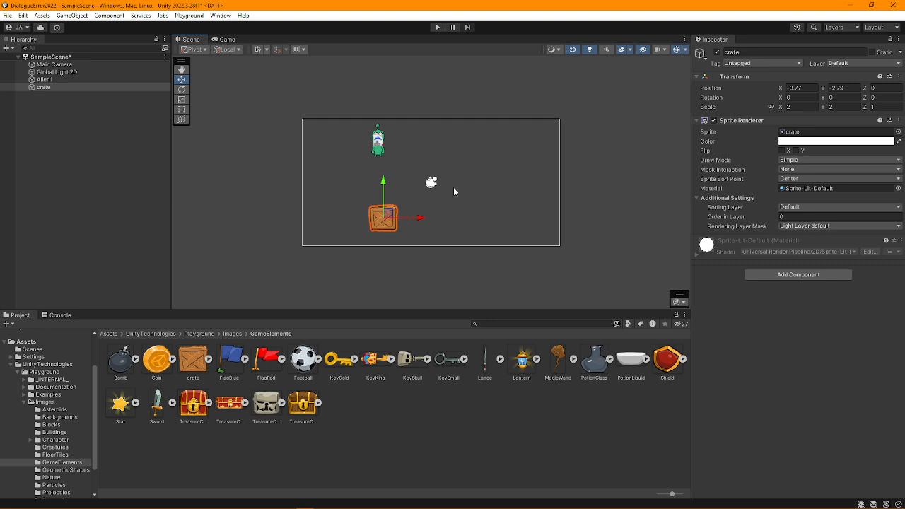
{"action": "left_click_drag", "start_coordinate": [415, 217], "coordinate": [408, 218]}
- Add a Polygon Collider 2D component to the alien
{"action": "left_click", "coordinate": [377, 151]}
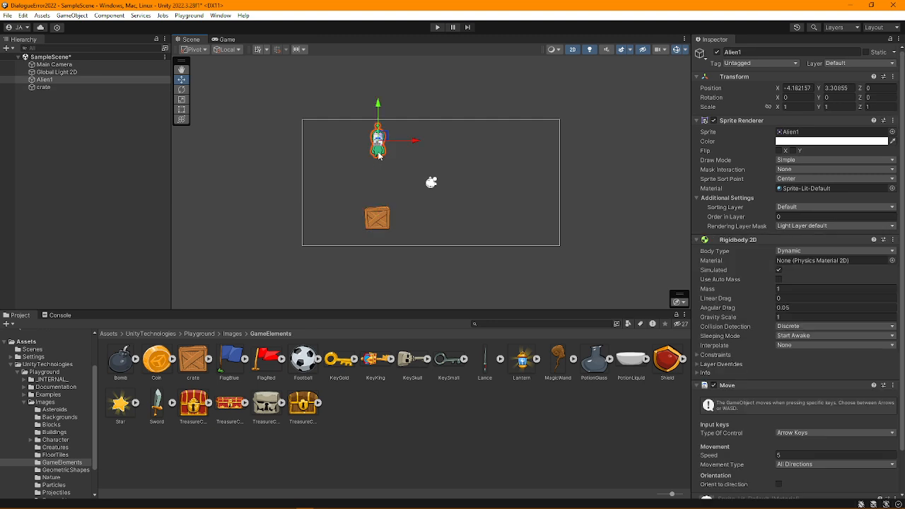
{"action": "scroll", "coordinate": [794, 395], "scroll_direction": "down", "scroll_amount": 3}
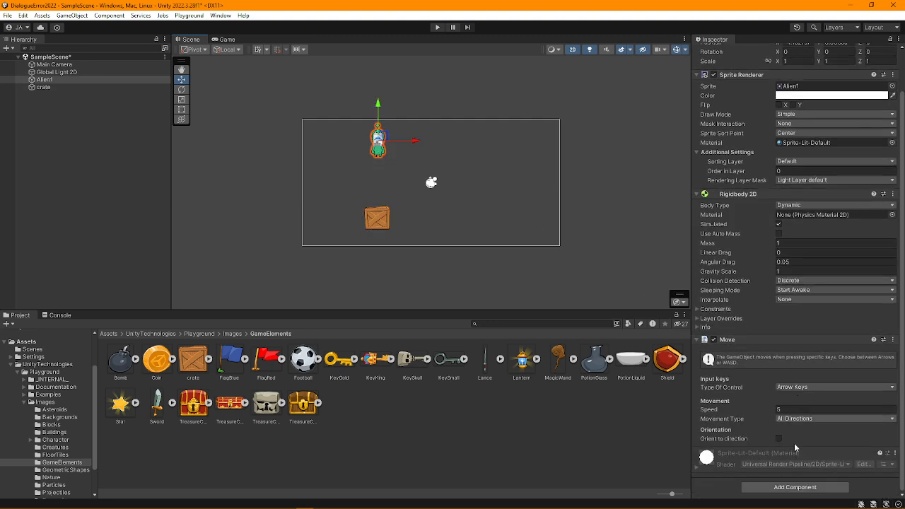
{"action": "left_click", "coordinate": [794, 486]}
{"action": "type", "text": "poly"}
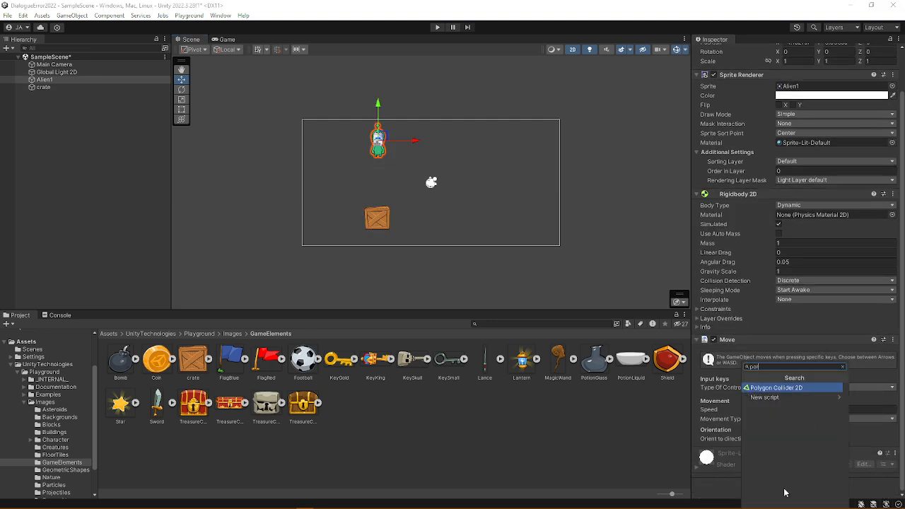
{"action": "left_click", "coordinate": [801, 389]}
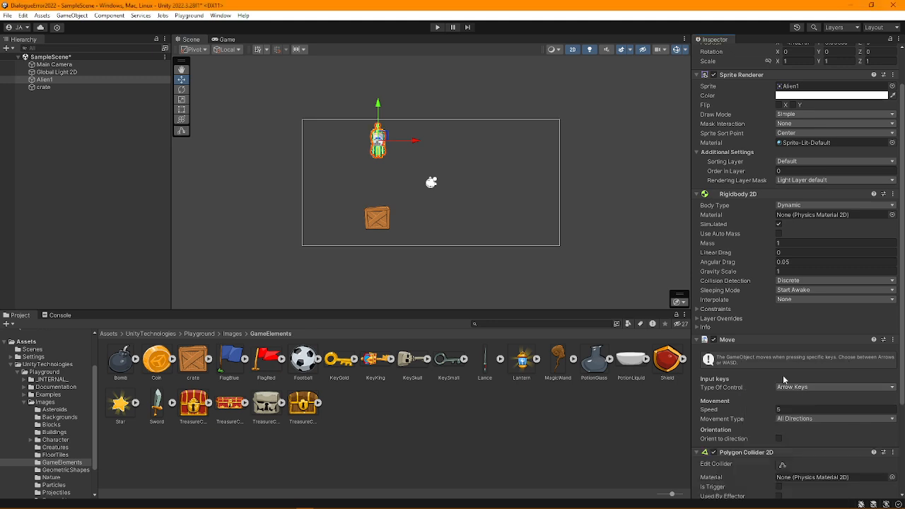
- Add a Box Collider 2D component to the crate and test the alien landing on it in Play mode
{"action": "left_click", "coordinate": [378, 216]}
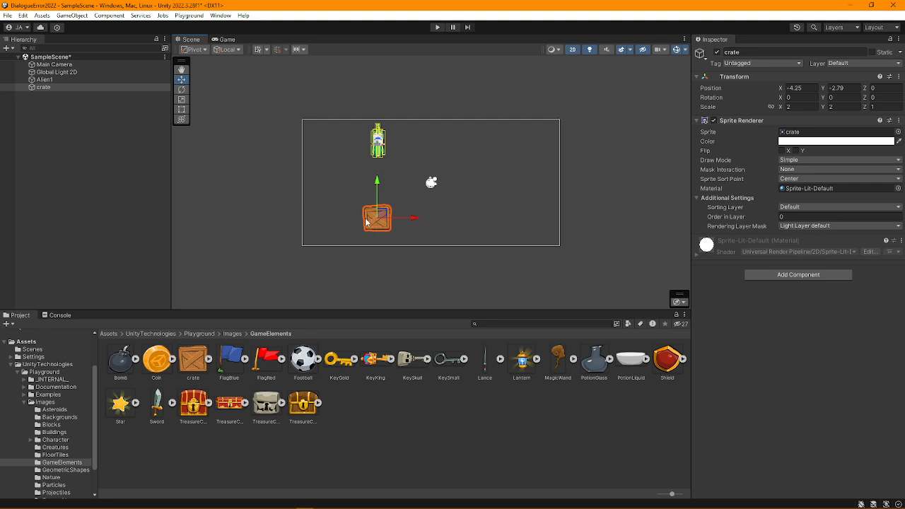
{"action": "left_click", "coordinate": [774, 275]}
{"action": "type", "text": "box"}
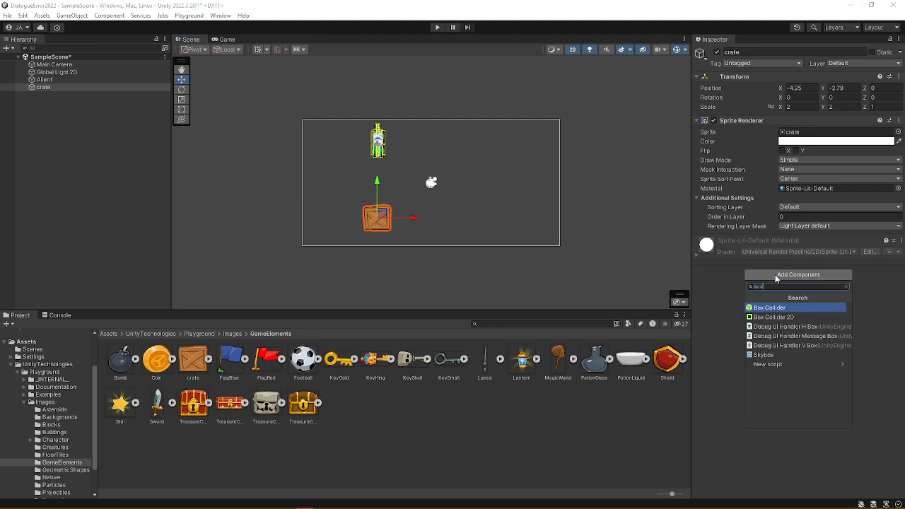
{"action": "key", "text": "Down"}
{"action": "key", "text": "Return"}
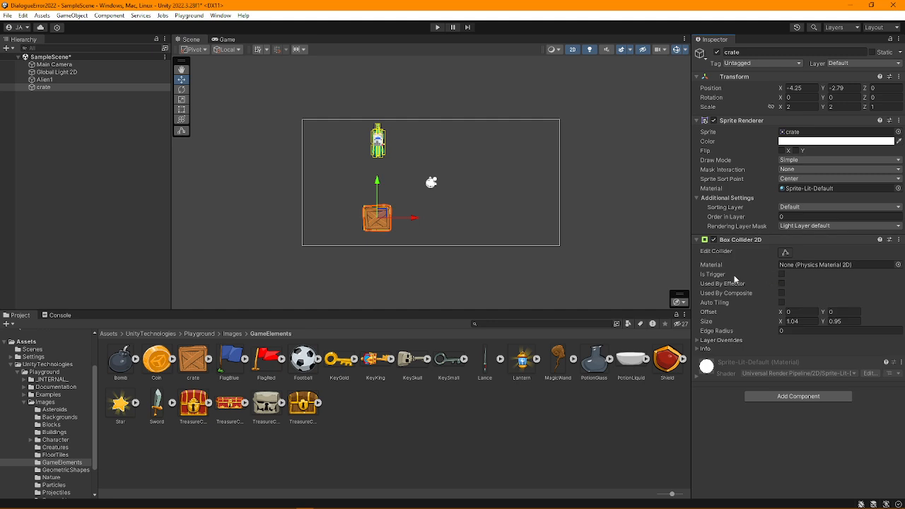
{"action": "left_click", "coordinate": [436, 28]}
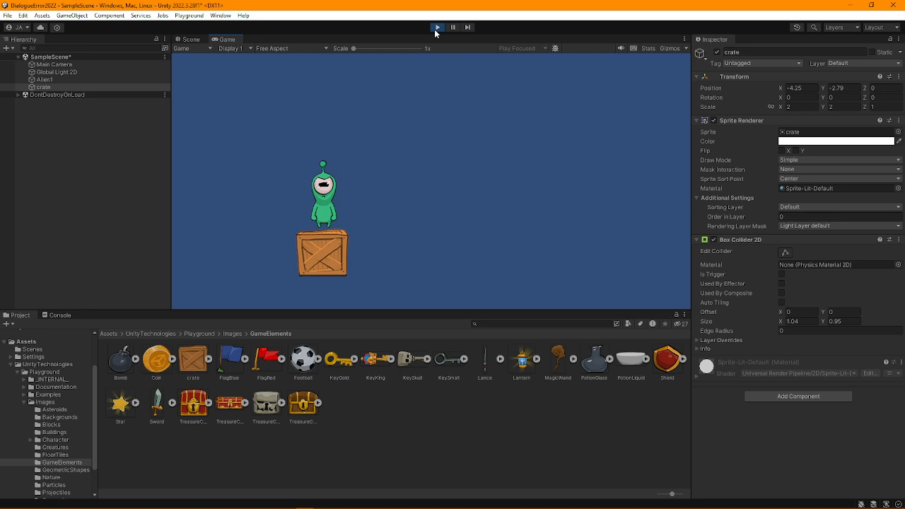
{"action": "left_click", "coordinate": [436, 29]}
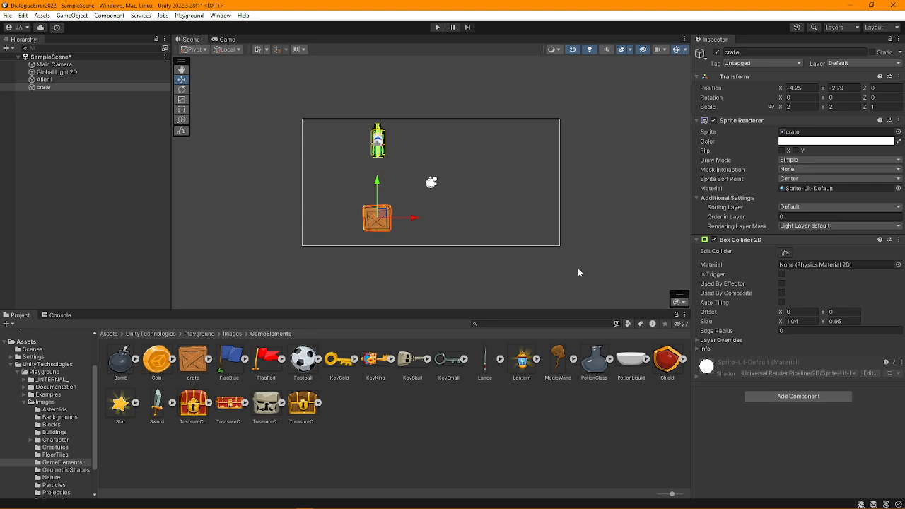
- Add the Condition Collision script to the crate
{"action": "left_click", "coordinate": [779, 396]}
{"action": "type", "text": "condition"}
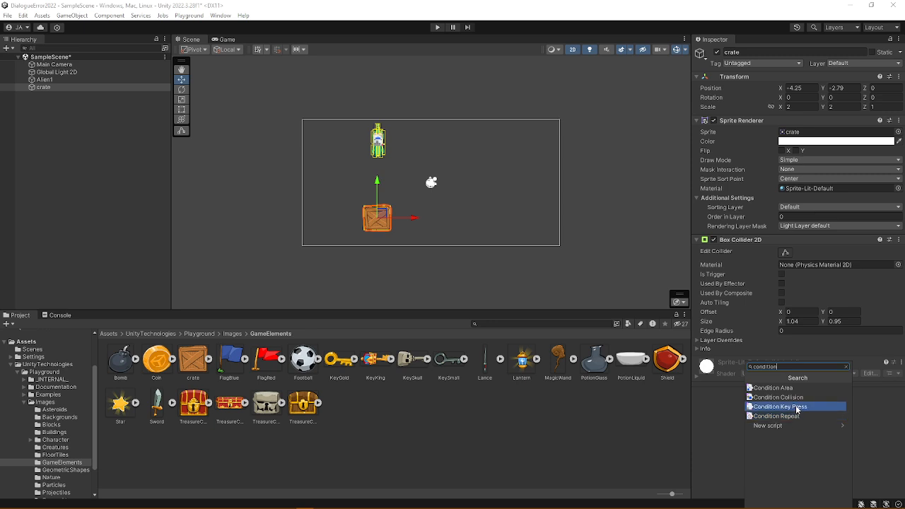
{"action": "left_click", "coordinate": [795, 397]}
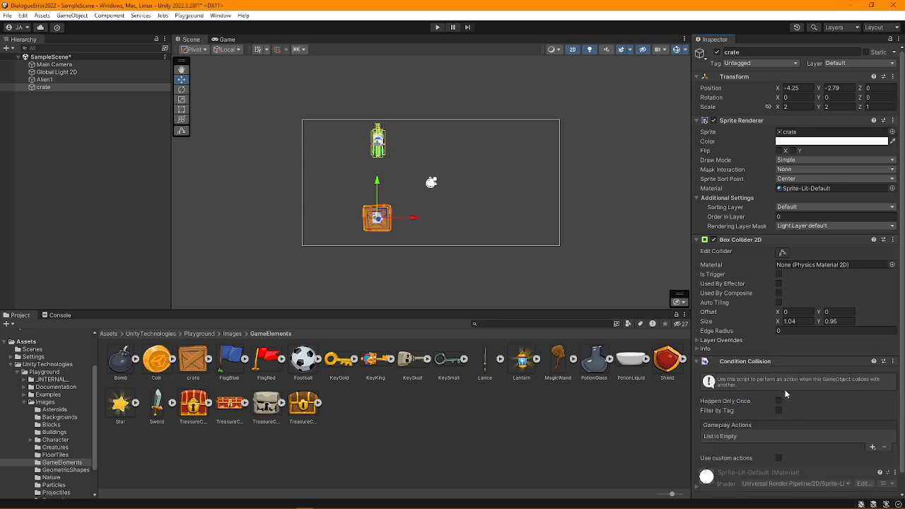
{"action": "scroll", "coordinate": [762, 365], "scroll_direction": "down", "scroll_amount": 1}
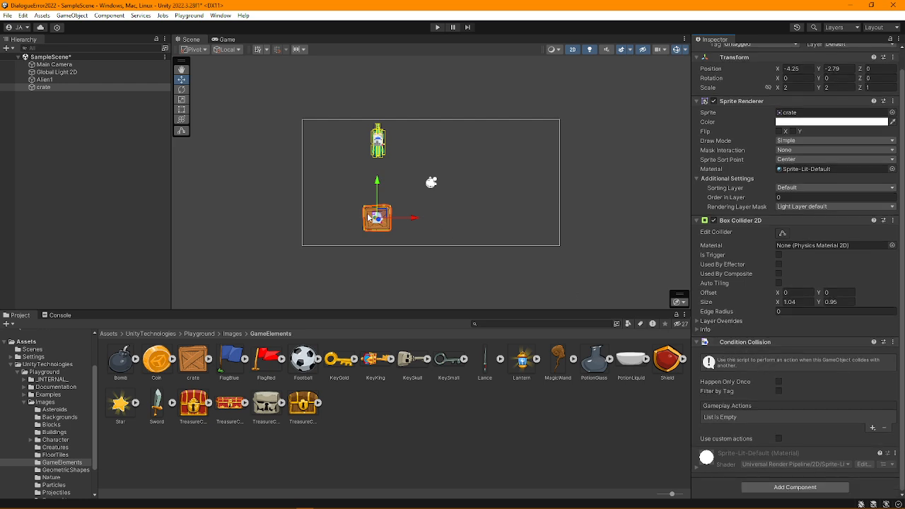
- Enlarge the scene view's 3D icons to examine the script icons on the alien and crate, and shrink them back
{"action": "left_click", "coordinate": [683, 51]}
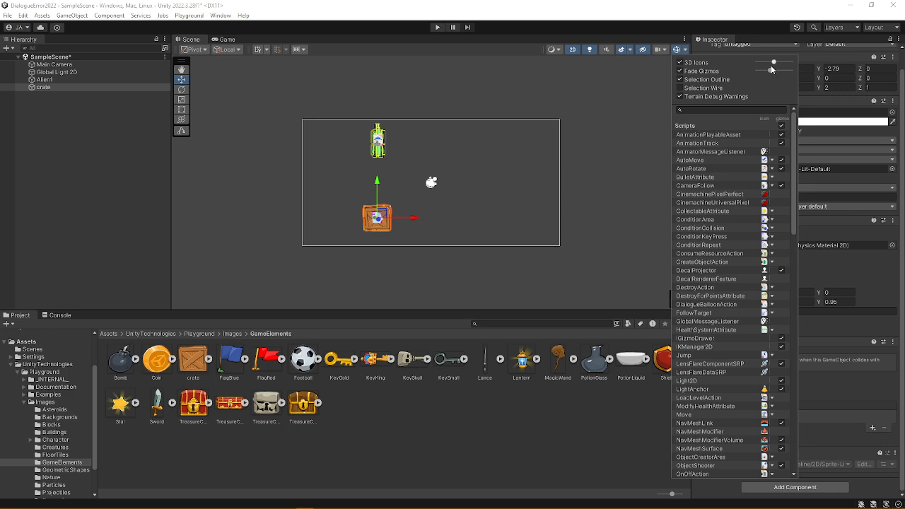
{"action": "left_click_drag", "start_coordinate": [773, 62], "coordinate": [780, 63]}
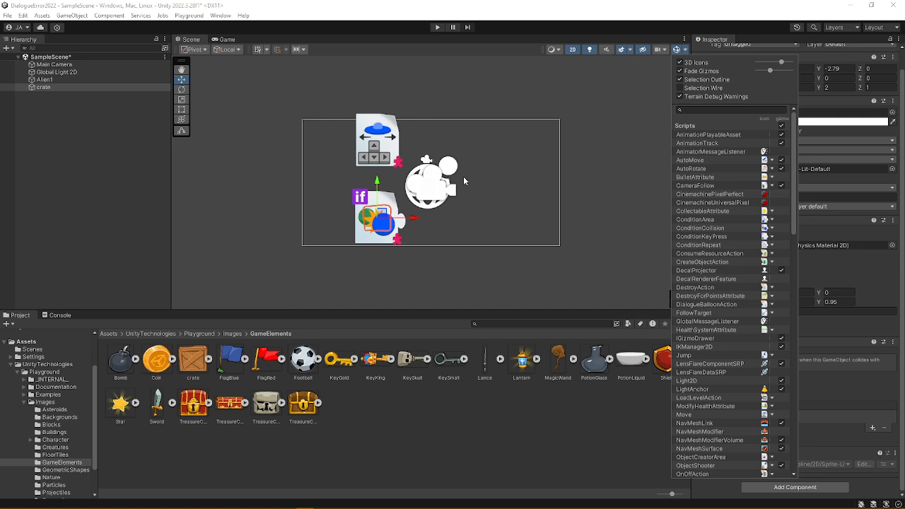
{"action": "left_click_drag", "start_coordinate": [781, 62], "coordinate": [774, 64]}
{"action": "left_click", "coordinate": [616, 164]}
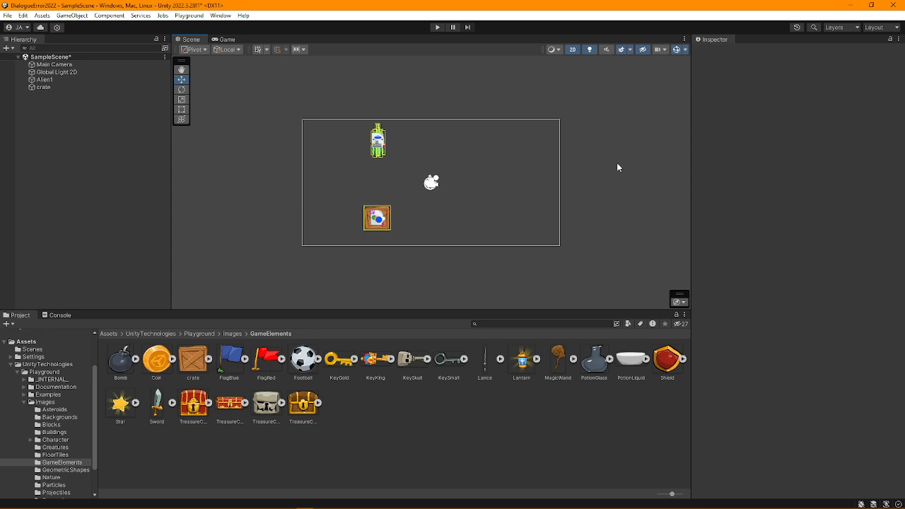
- Add a DialogueBalloonAction to the Gameplay Actions of the crate's Condition Collision
{"action": "left_click", "coordinate": [386, 219]}
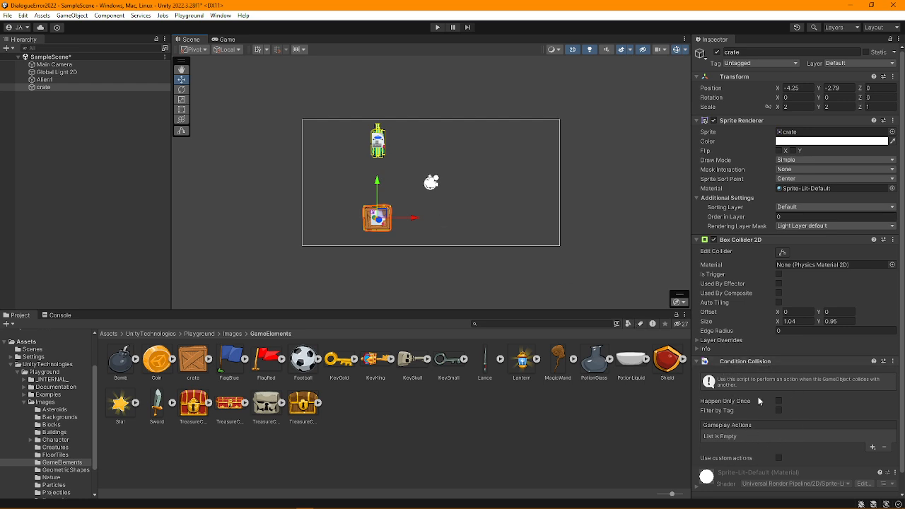
{"action": "left_click", "coordinate": [872, 448]}
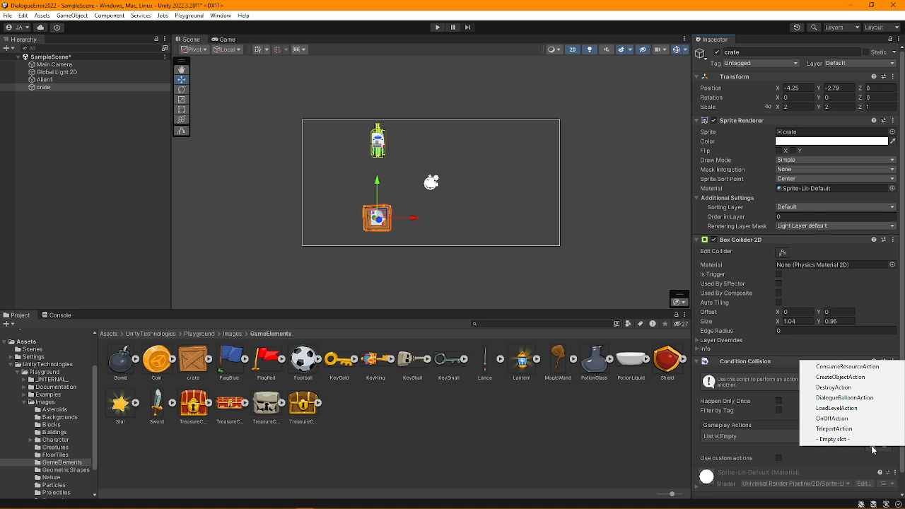
{"action": "left_click", "coordinate": [842, 398]}
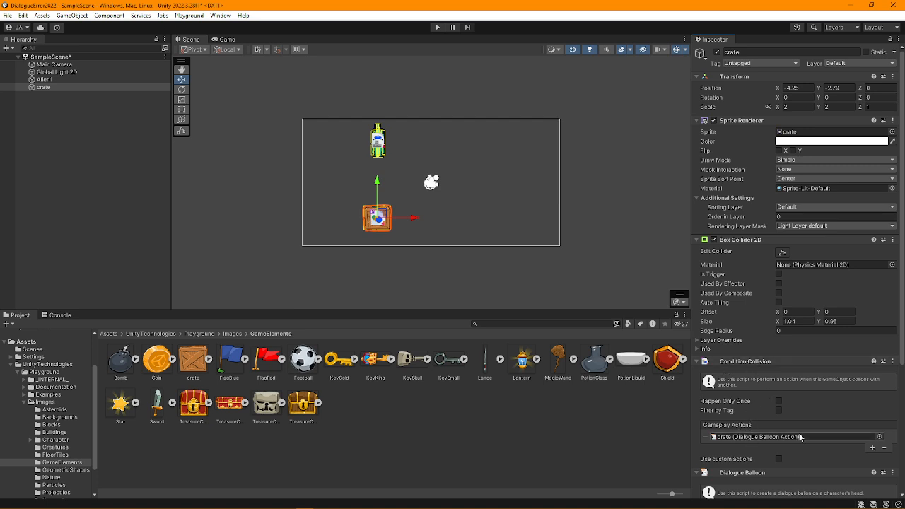
- Assign Alien1 as the Target Object of the crate's Dialogue Balloon and test the collision in Play mode
{"action": "scroll", "coordinate": [832, 412], "scroll_direction": "down", "scroll_amount": 5}
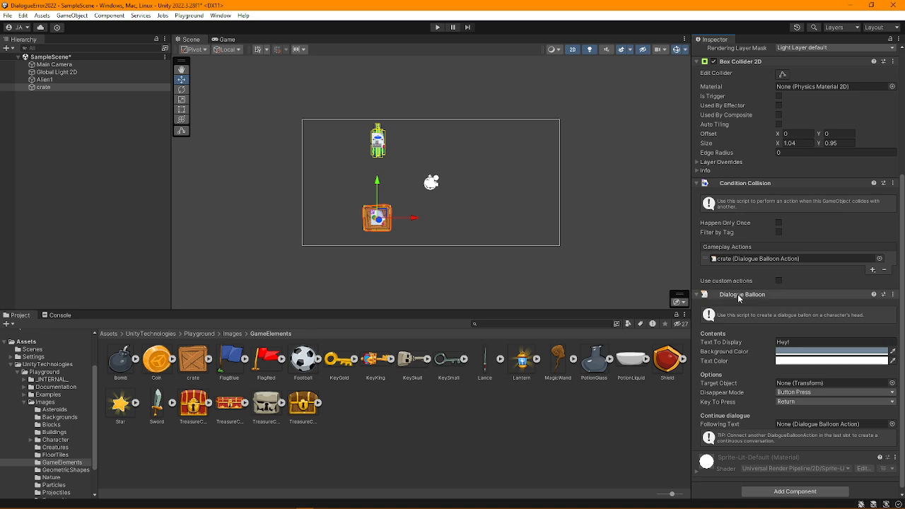
{"action": "left_click", "coordinate": [778, 342]}
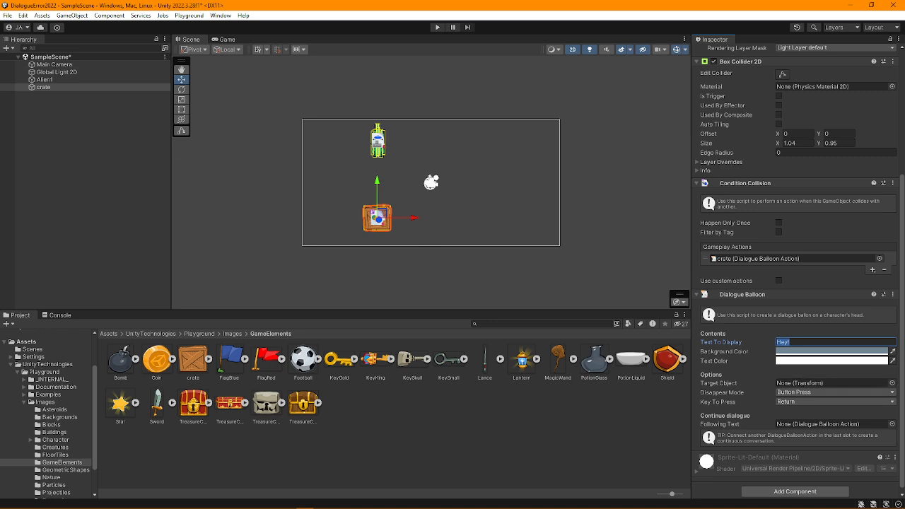
{"action": "left_click_drag", "start_coordinate": [43, 81], "coordinate": [806, 384]}
{"action": "left_click", "coordinate": [436, 27]}
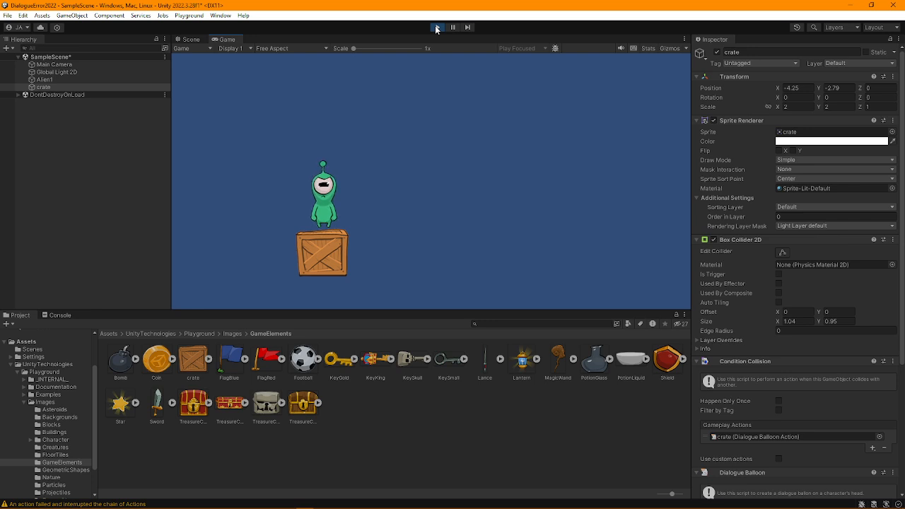
{"action": "left_click", "coordinate": [436, 28]}
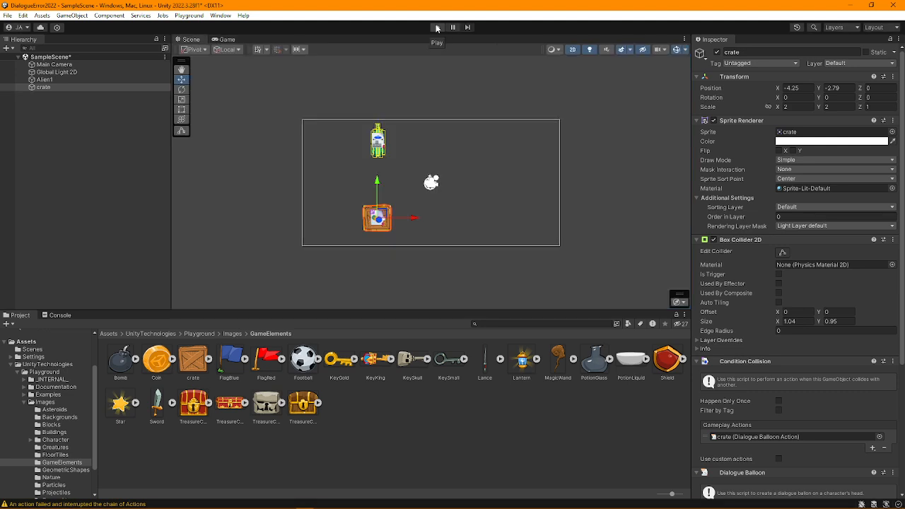
- Add the UserInterface prefab from the Playground Prefabs folder to the scene and test the collision in Play mode
{"action": "left_click", "coordinate": [23, 403]}
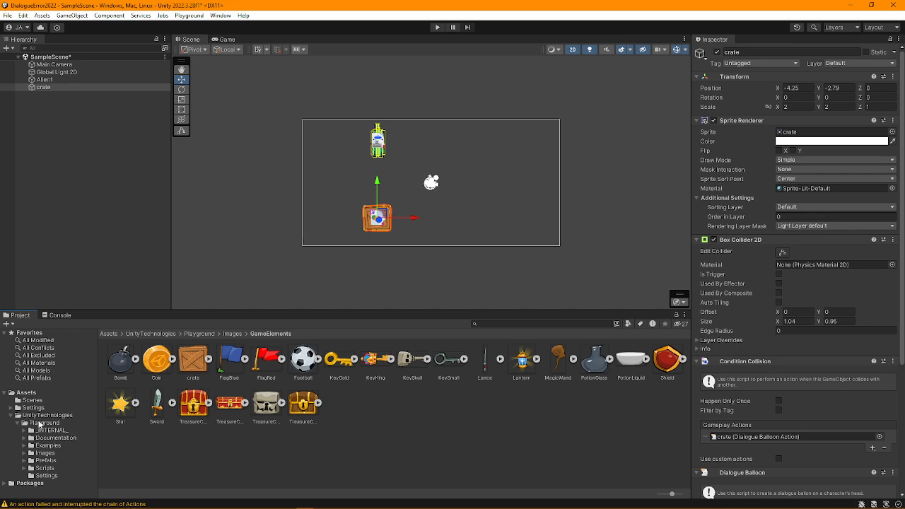
{"action": "left_click", "coordinate": [33, 463]}
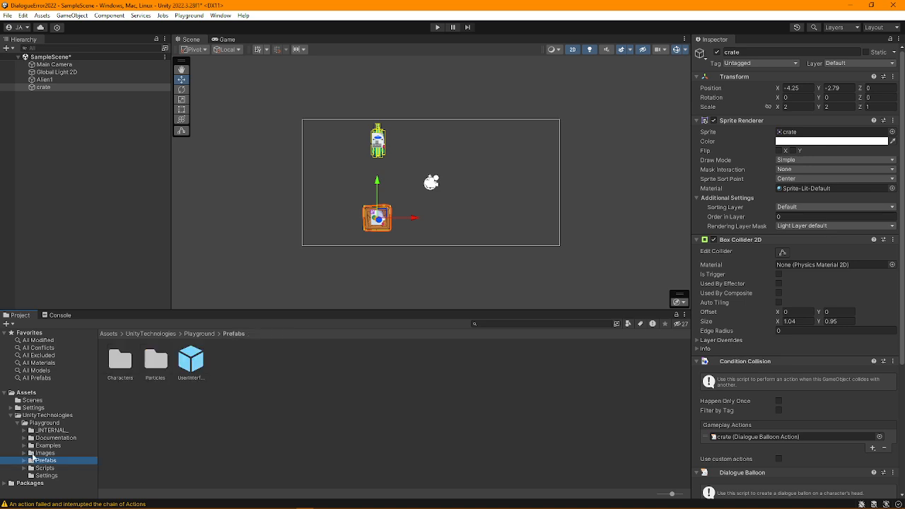
{"action": "left_click_drag", "start_coordinate": [191, 361], "coordinate": [45, 120]}
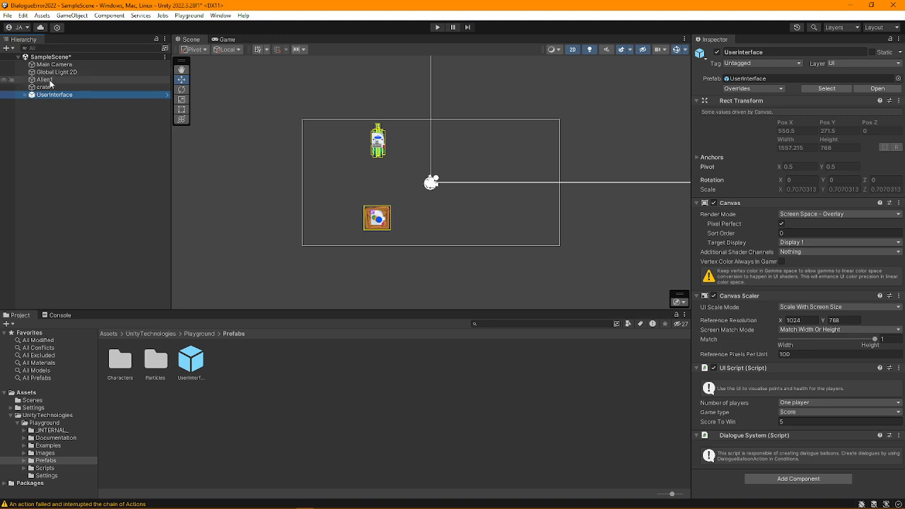
{"action": "left_click", "coordinate": [436, 27]}
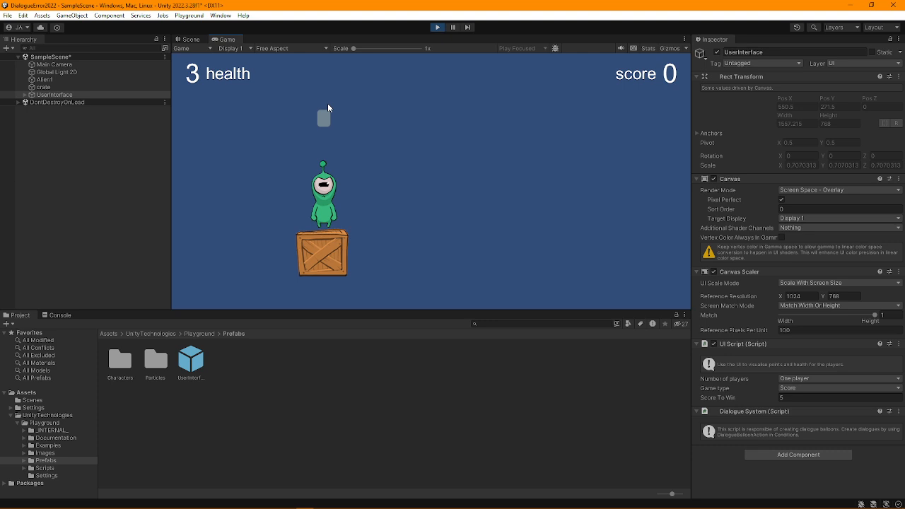
{"action": "left_click", "coordinate": [436, 27]}
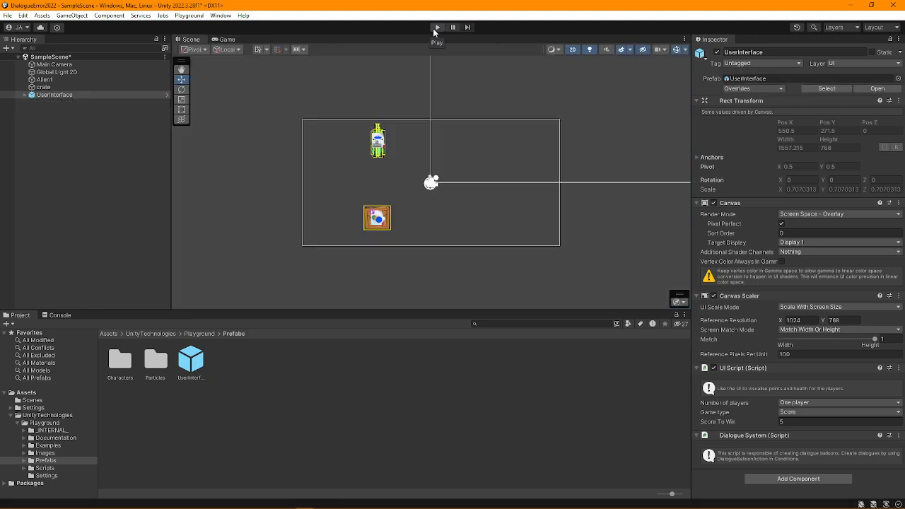
- Search the project assets for "dialog" and open the DialogueBalloon prefab for editing
{"action": "left_click", "coordinate": [497, 323]}
{"action": "type", "text": "dialog"}
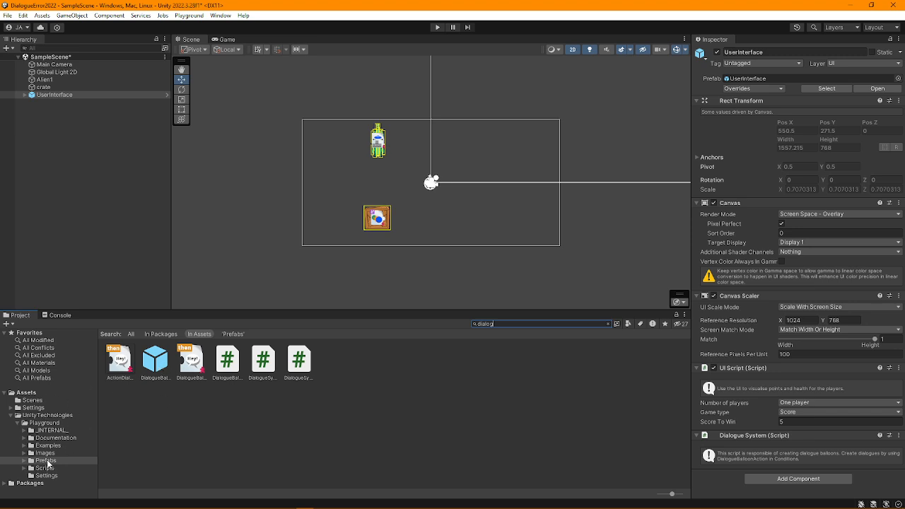
{"action": "left_click", "coordinate": [157, 361]}
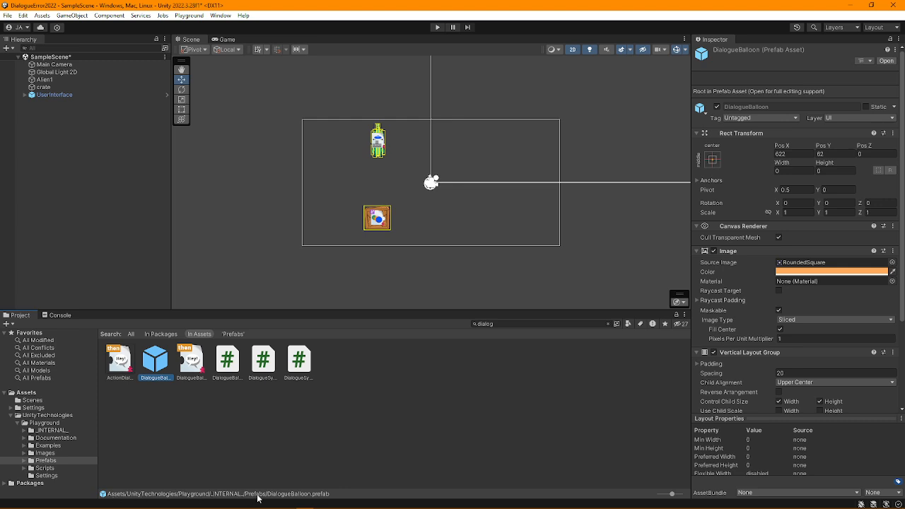
{"action": "double_click", "coordinate": [155, 360]}
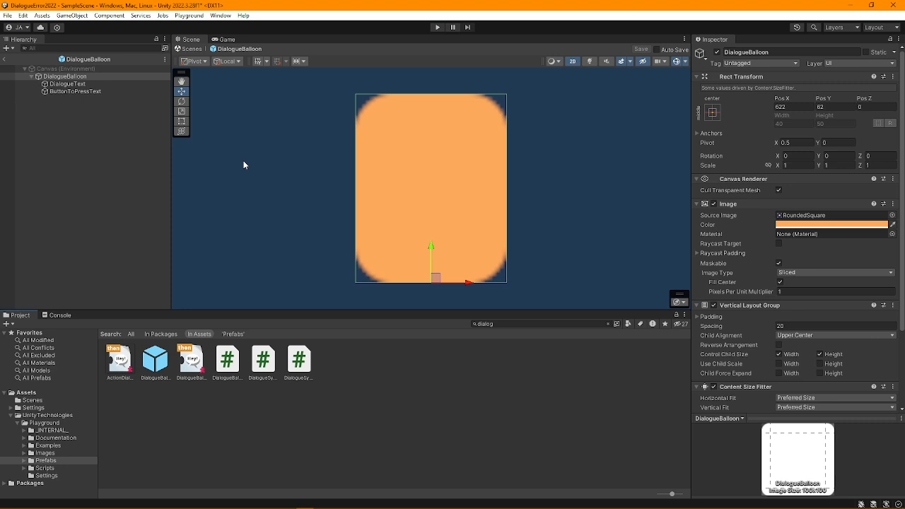
- Replace the missing font of the prefab's DialogueText with LegacyRuntime
{"action": "left_click", "coordinate": [65, 85]}
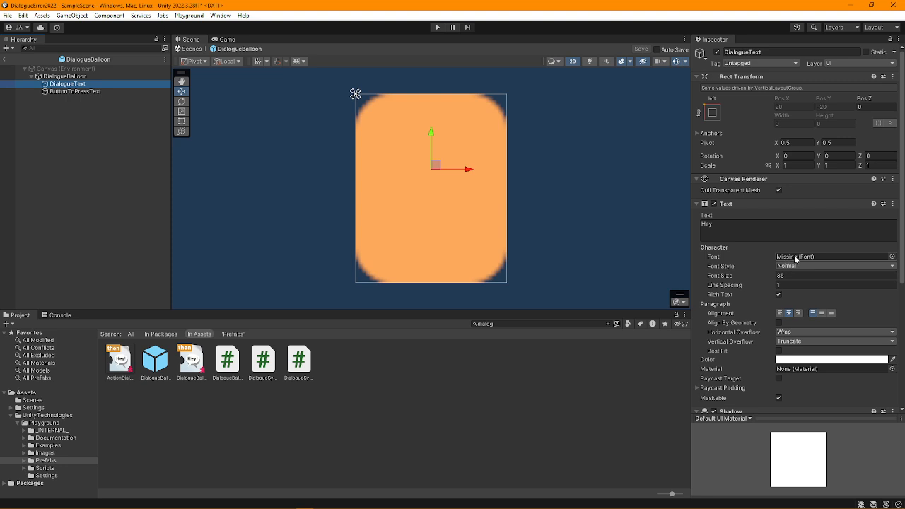
{"action": "left_click", "coordinate": [892, 258]}
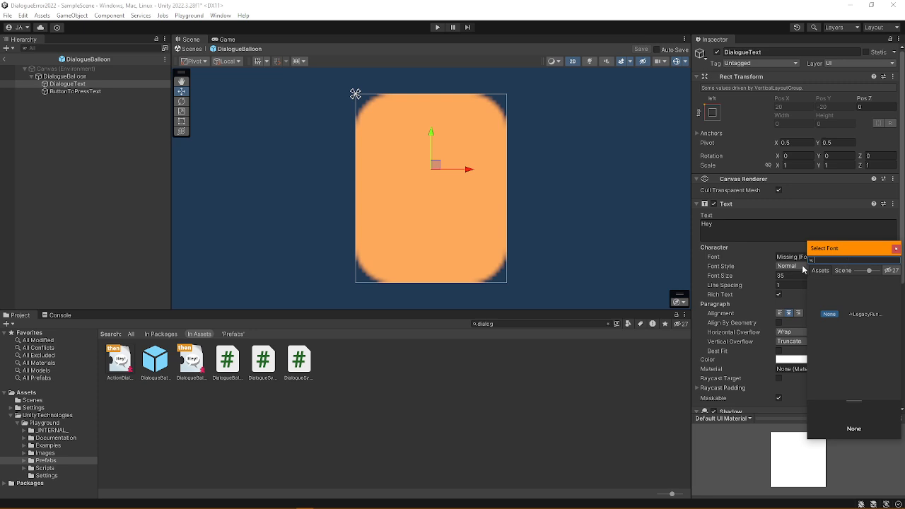
{"action": "left_click", "coordinate": [894, 251]}
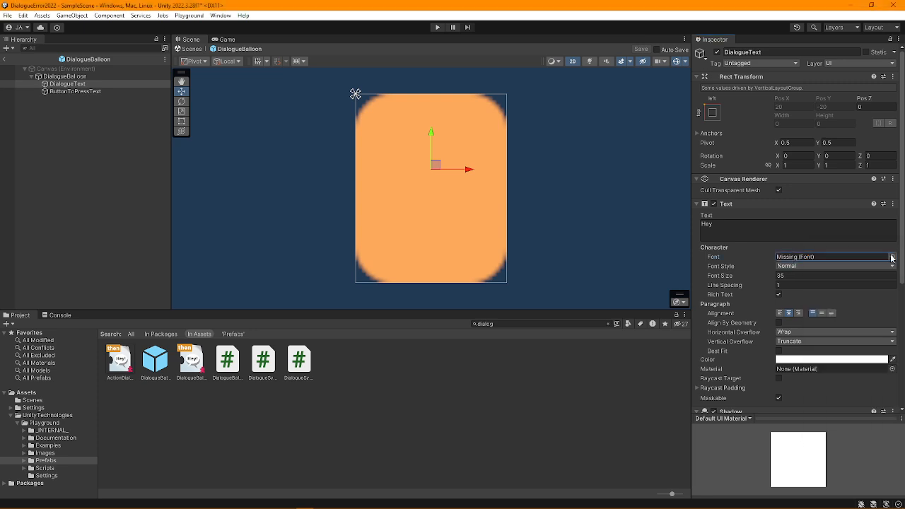
{"action": "left_click", "coordinate": [892, 257]}
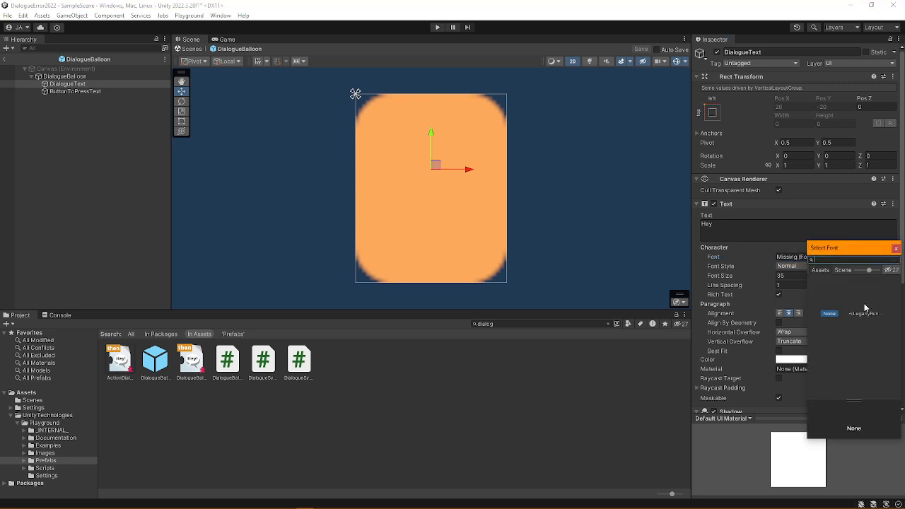
{"action": "left_click", "coordinate": [864, 309]}
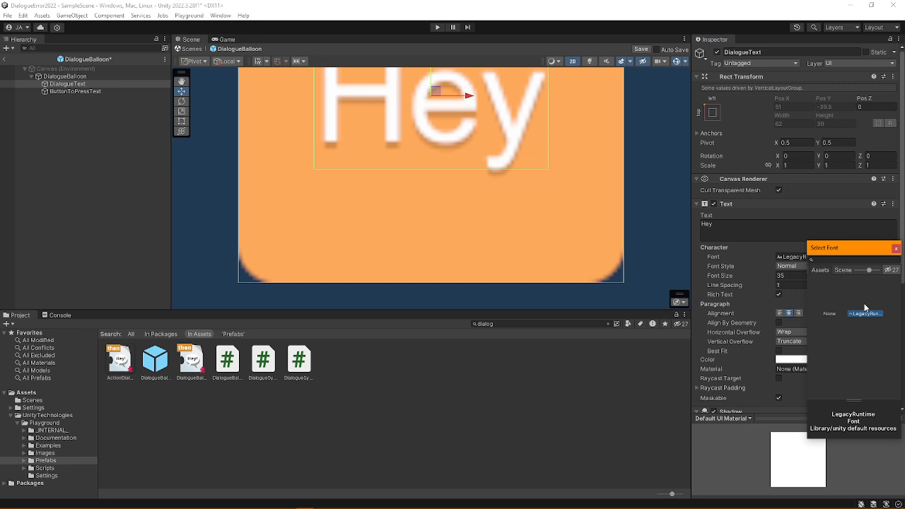
{"action": "left_click", "coordinate": [893, 250]}
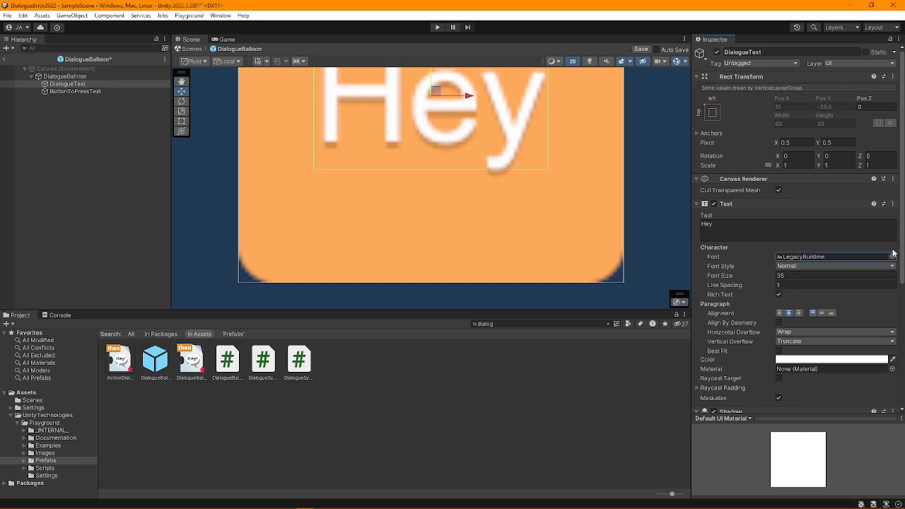
- Set the ButtonToPressText font to LegacyRuntime, then exit the DialogueBalloon prefab, saving its changes
{"action": "left_click", "coordinate": [84, 92]}
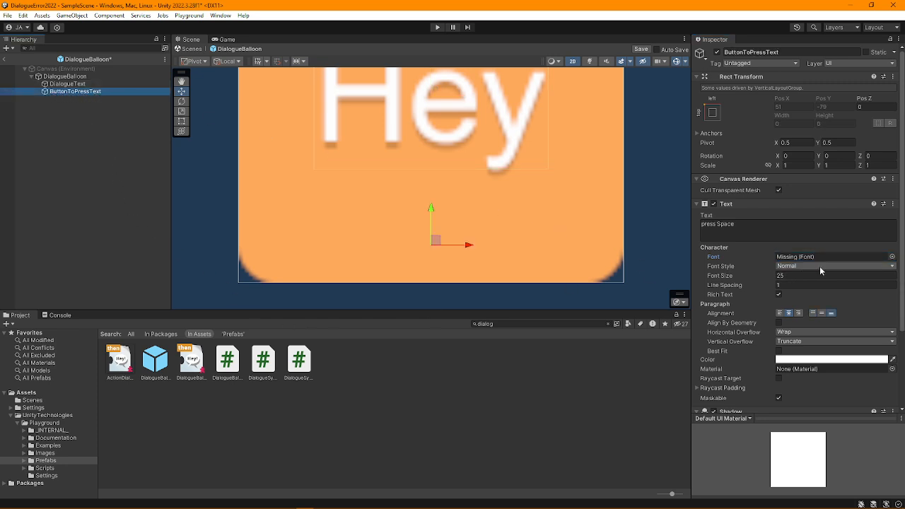
{"action": "left_click", "coordinate": [891, 257]}
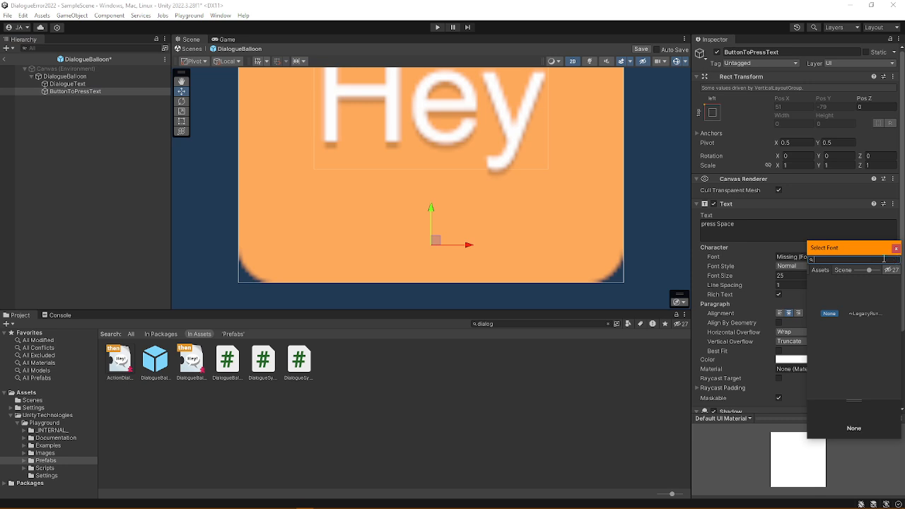
{"action": "left_click", "coordinate": [864, 313]}
{"action": "left_click", "coordinate": [896, 248]}
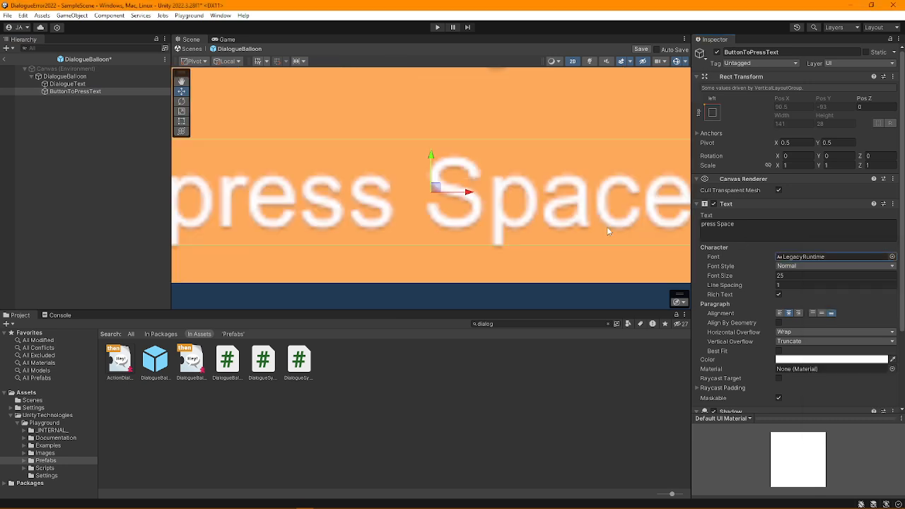
{"action": "scroll", "coordinate": [272, 168], "scroll_direction": "down", "scroll_amount": 5}
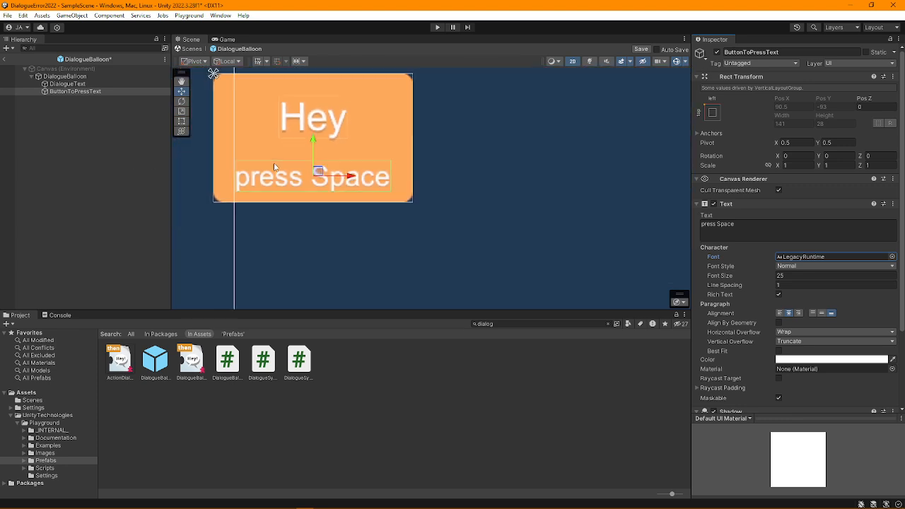
{"action": "scroll", "coordinate": [275, 167], "scroll_direction": "down", "scroll_amount": 2}
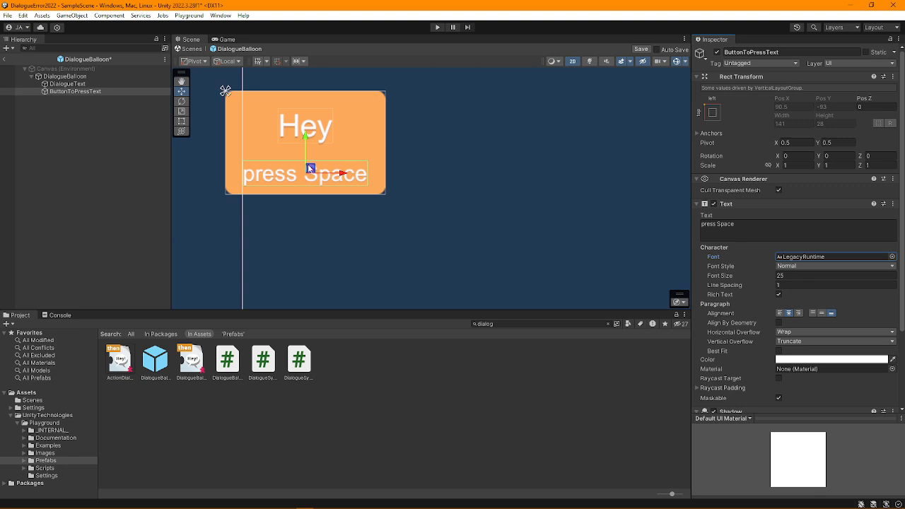
{"action": "left_click", "coordinate": [4, 61]}
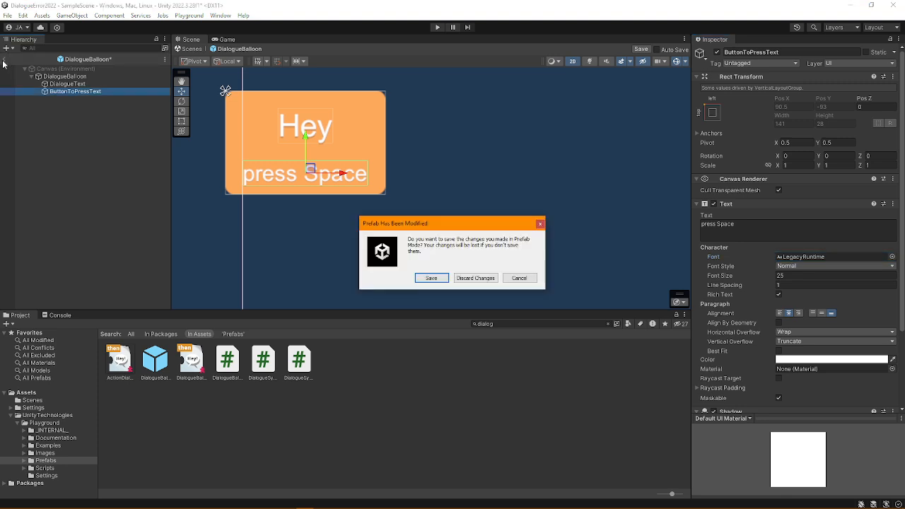
{"action": "left_click", "coordinate": [438, 282]}
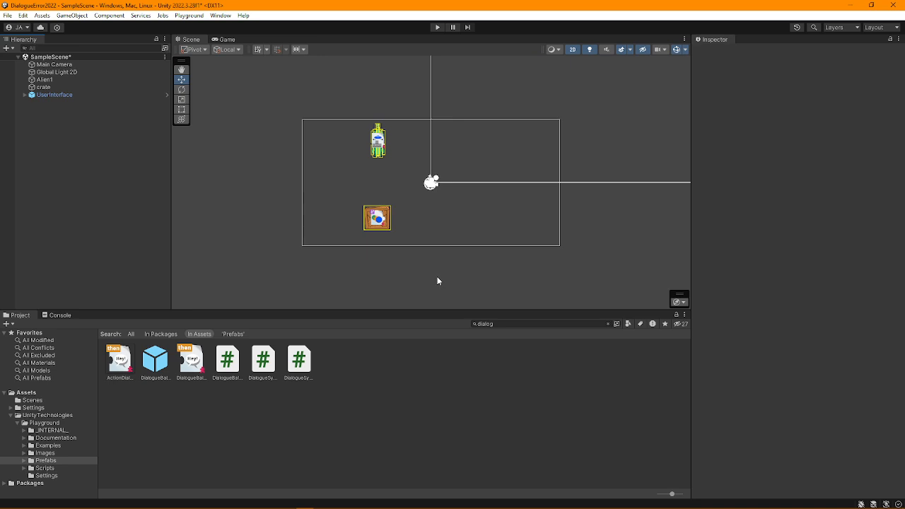
- Test the alien's dialogue balloon in Play mode, dismissing it whenever it appears, and stop the game
{"action": "left_click", "coordinate": [442, 27]}
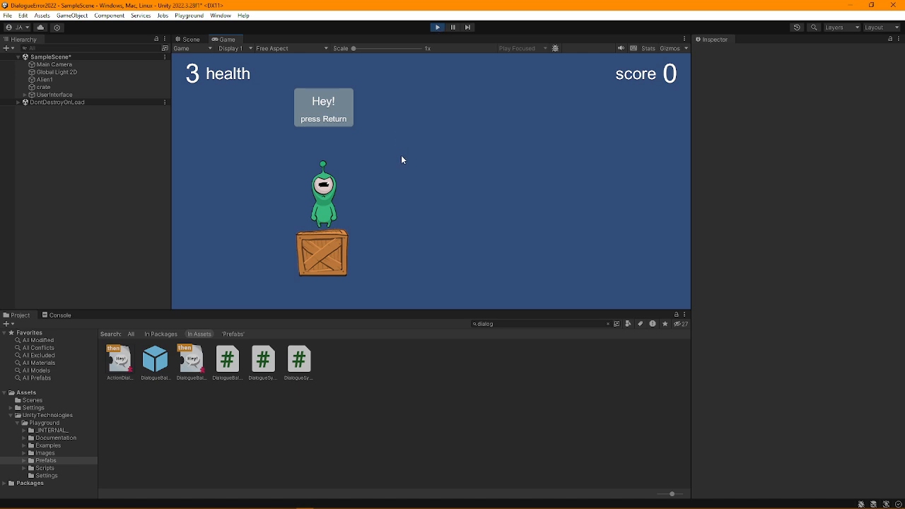
{"action": "key", "text": "Return"}
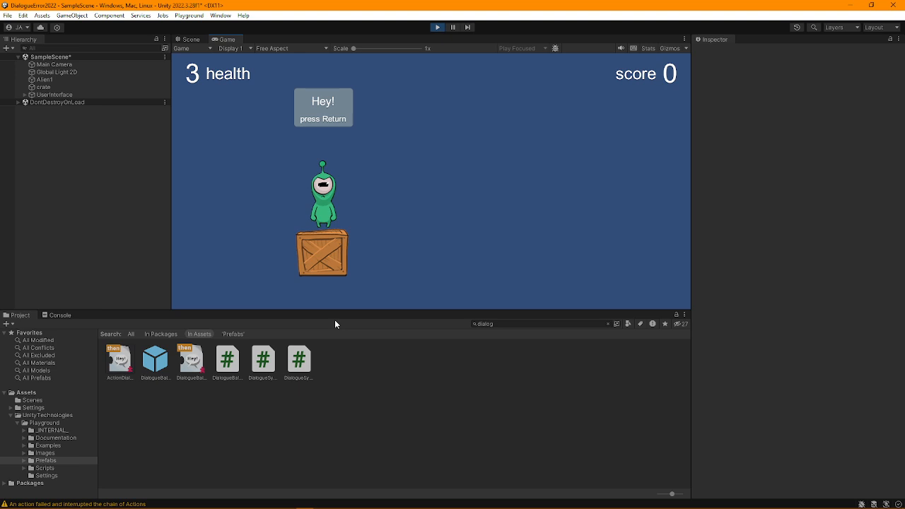
{"action": "key", "text": "Return"}
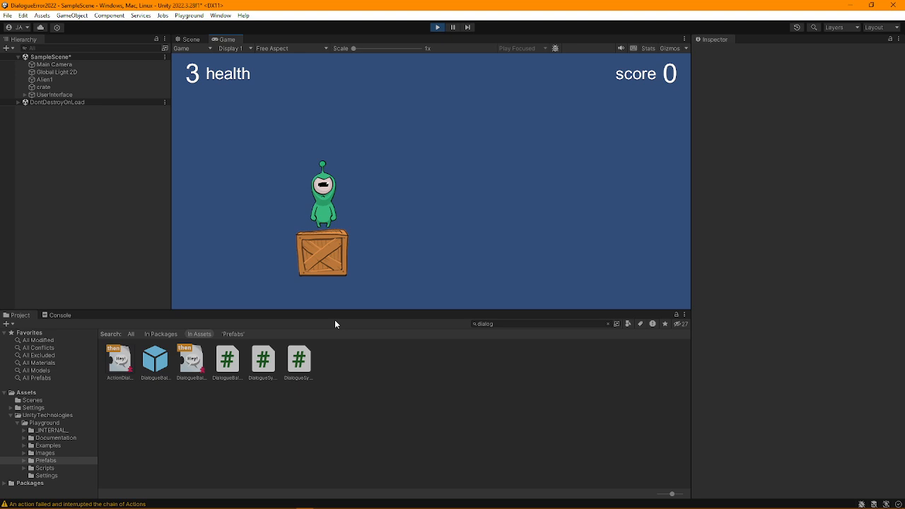
{"action": "key", "text": "space"}
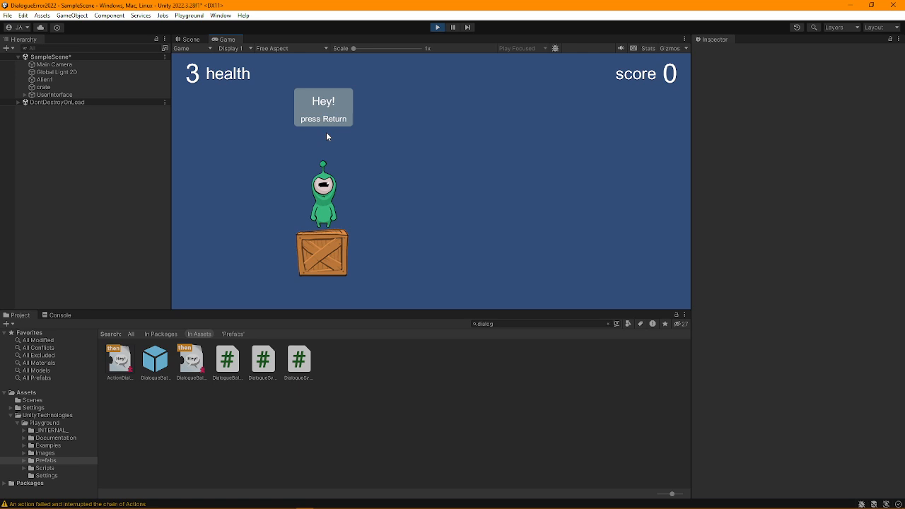
{"action": "key", "text": "Return"}
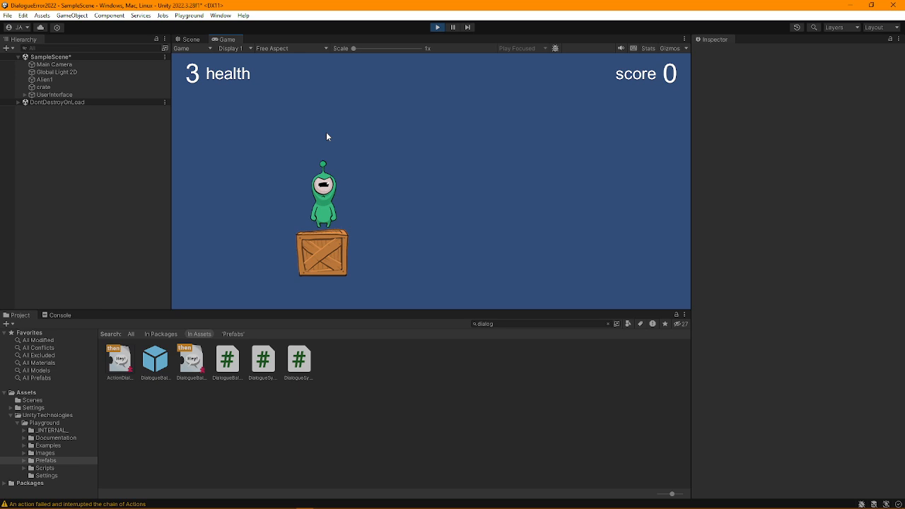
{"action": "left_click", "coordinate": [437, 28]}
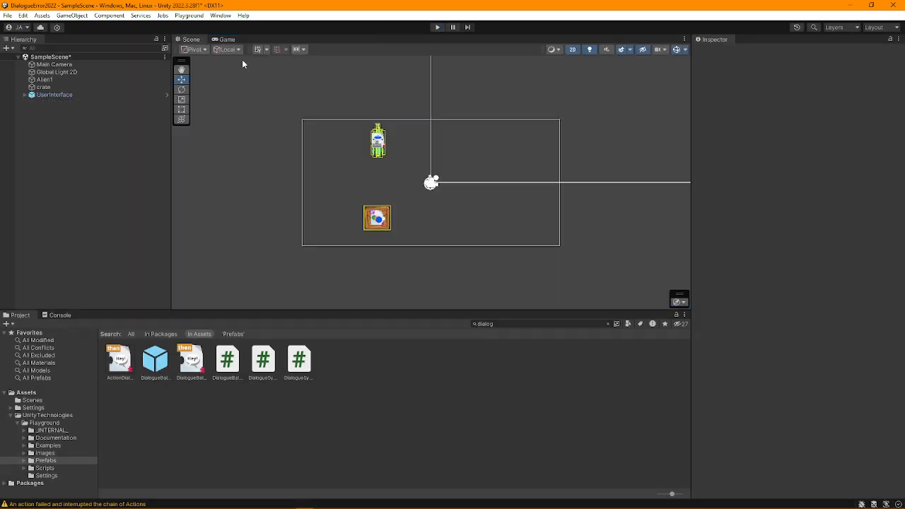
- Set the Disappear Mode of the crate's Dialogue Balloon to Time
{"action": "left_click", "coordinate": [43, 87]}
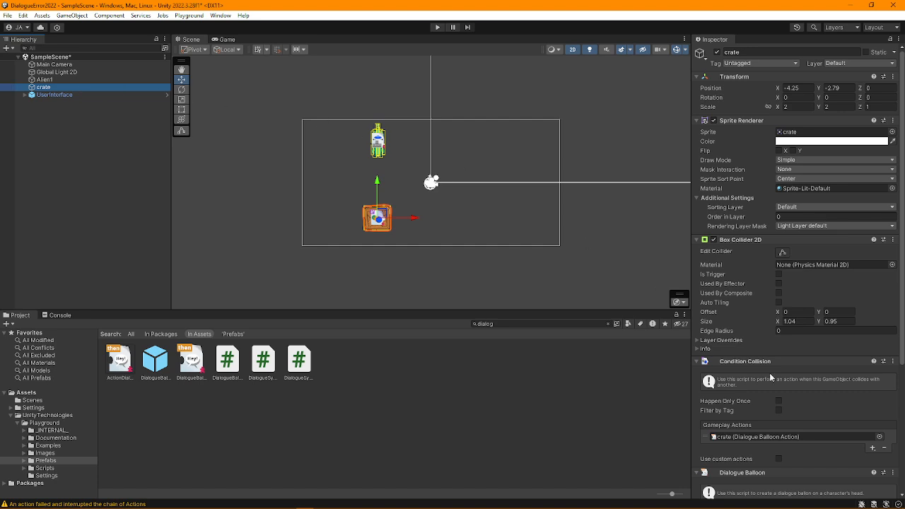
{"action": "scroll", "coordinate": [769, 373], "scroll_direction": "down", "scroll_amount": 5}
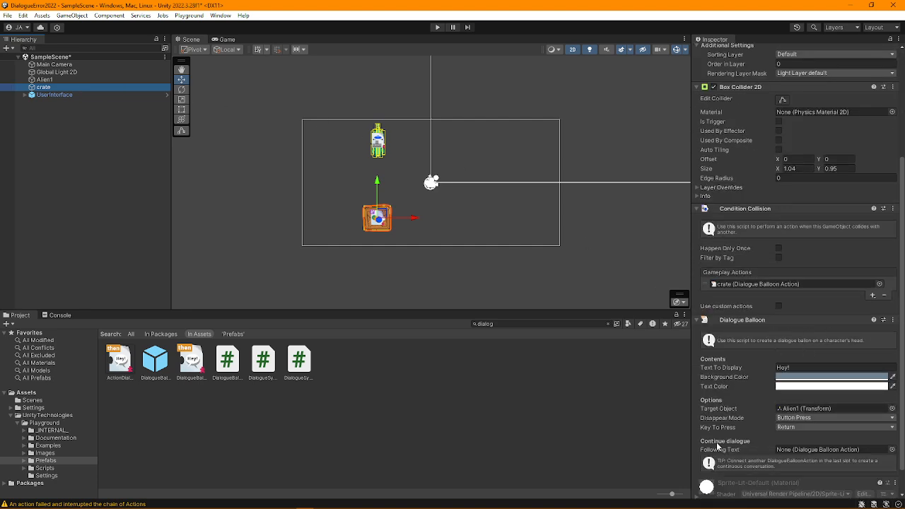
{"action": "left_click", "coordinate": [783, 419]}
{"action": "left_click", "coordinate": [793, 429]}
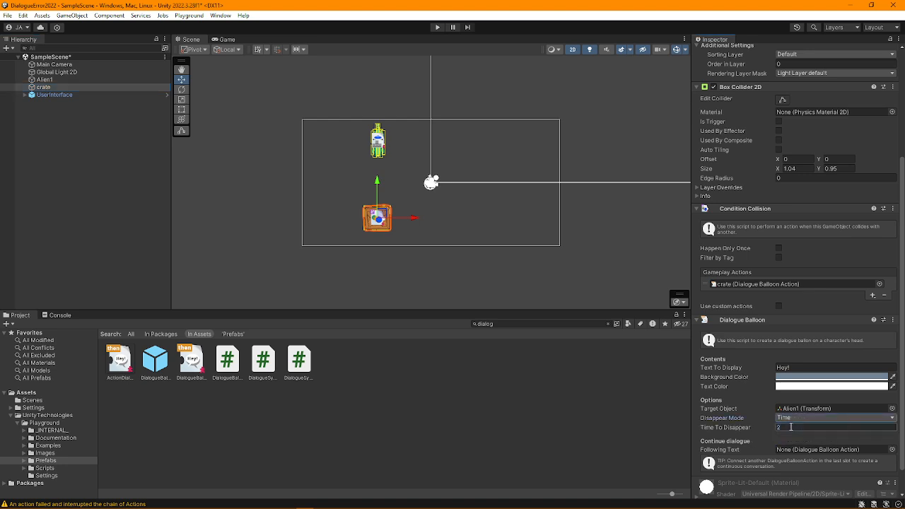
- Test the timed dialogue balloon in Play mode and stop the game
{"action": "left_click", "coordinate": [437, 27]}
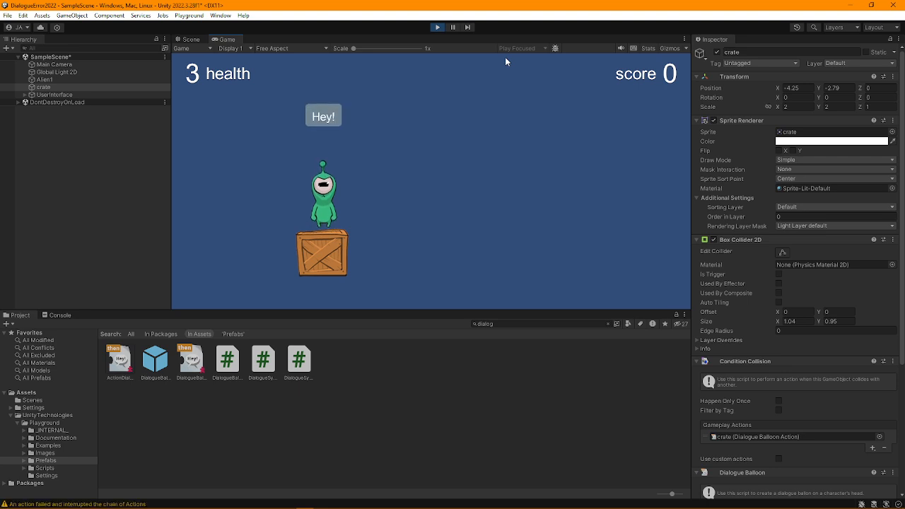
{"action": "key", "text": "space"}
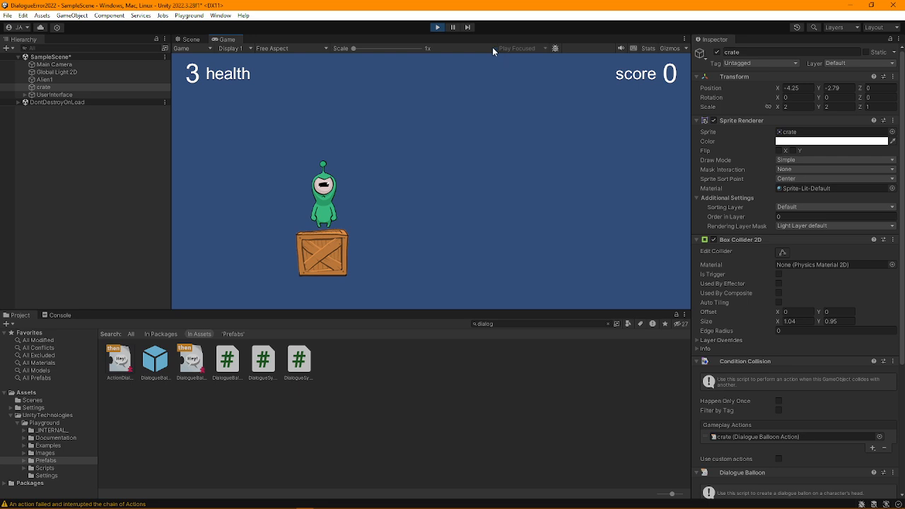
{"action": "left_click", "coordinate": [437, 27]}
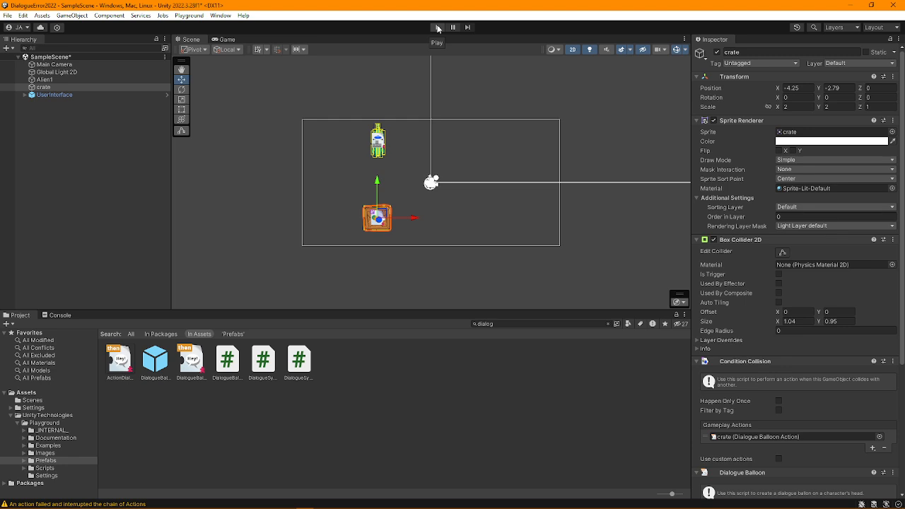